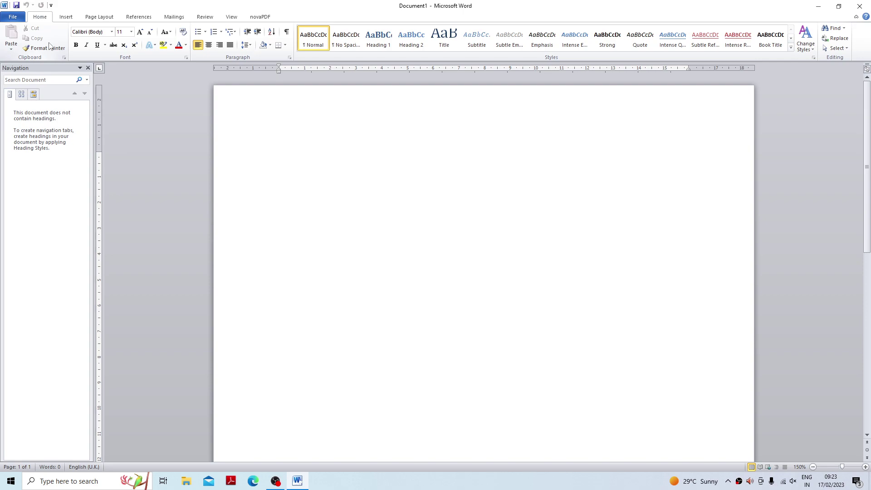
Step: Fill the blank document with sample text using =rand(50,5)
left_click(66, 17)
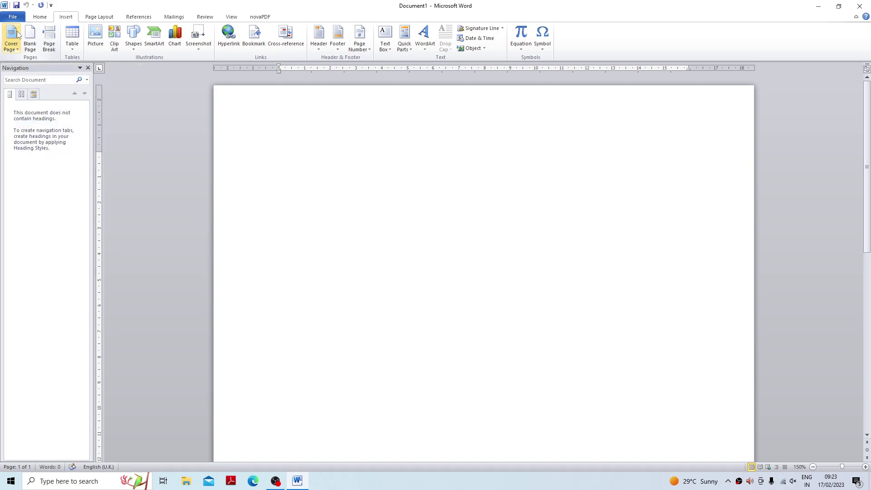
type("=rand(")
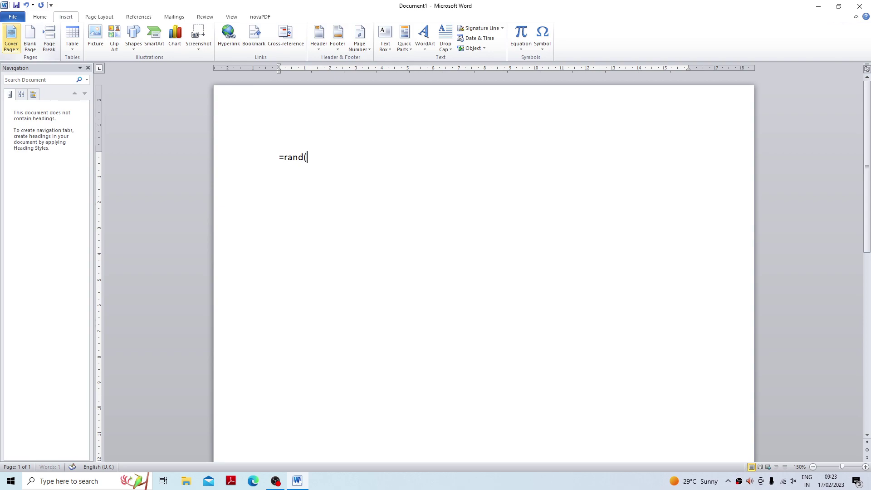
type("50,5)")
key("Return")
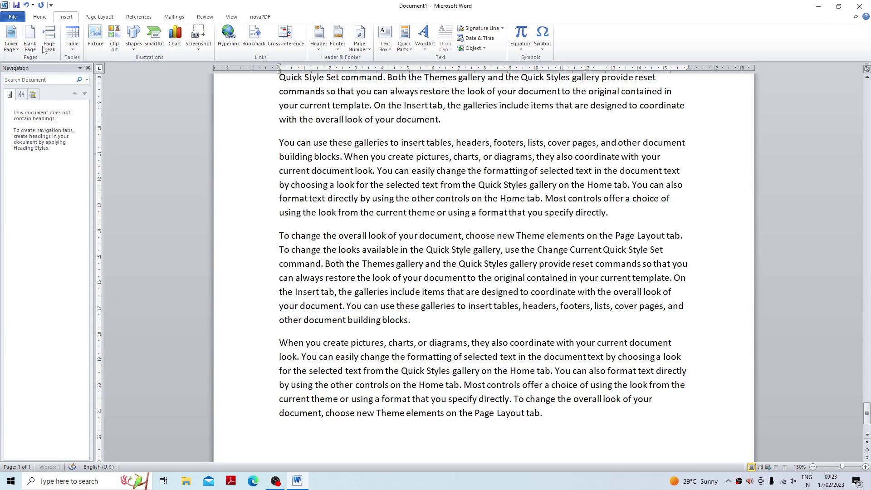
Step: Select all the text in the document and justify its alignment
left_click(40, 17)
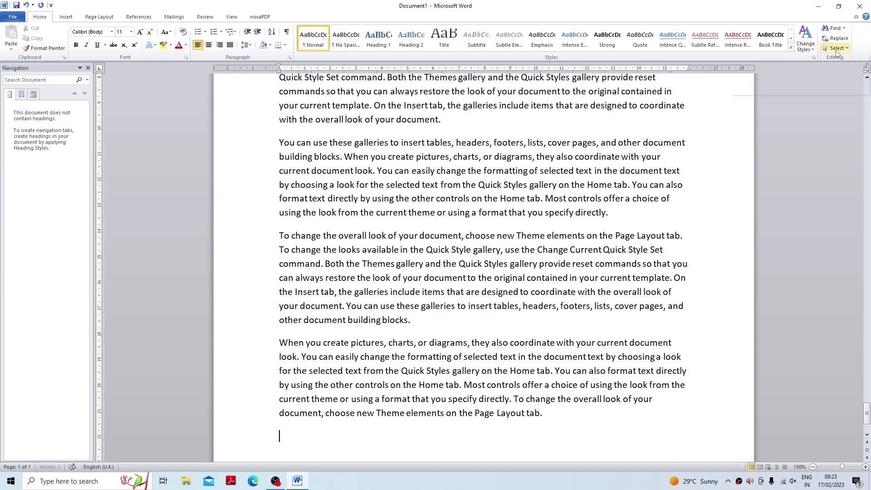
left_click(836, 51)
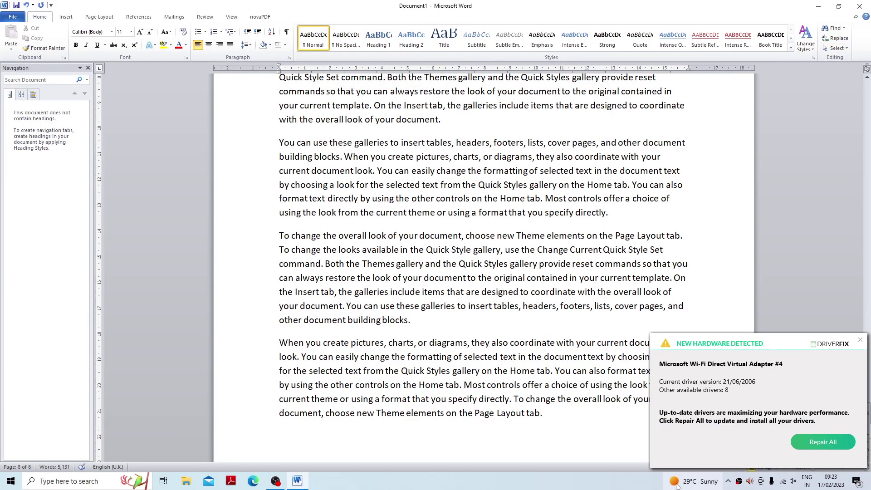
left_click(860, 341)
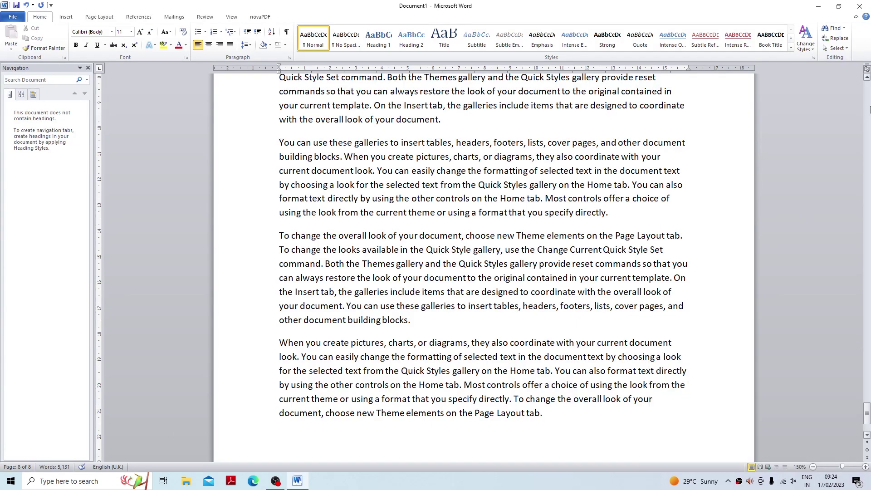
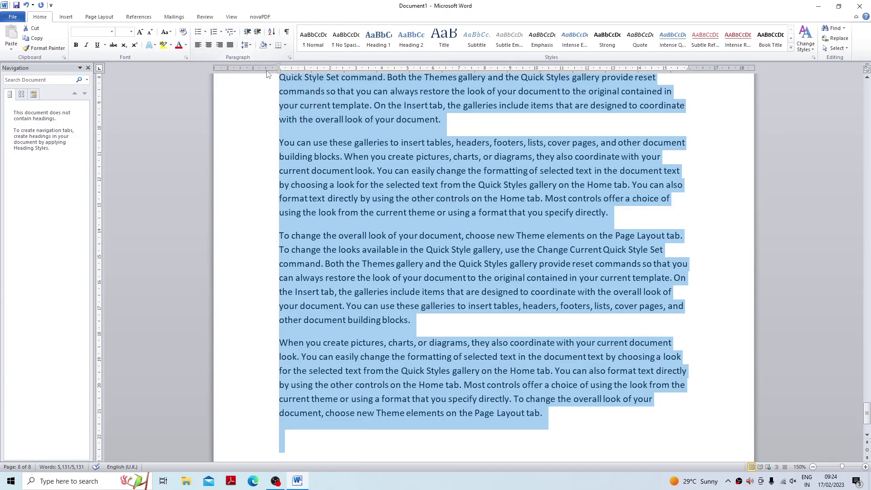
left_click(230, 44)
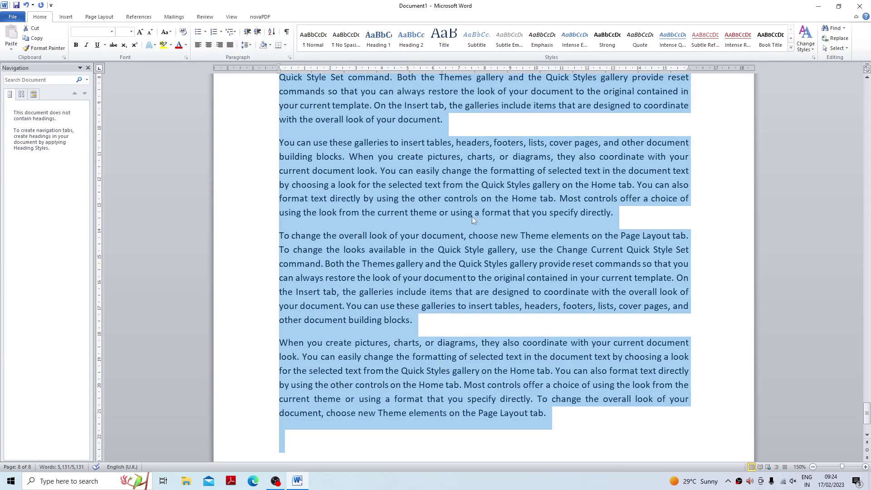
Step: Use Go To to jump to page 1 of the document
left_click(843, 28)
left_click(834, 60)
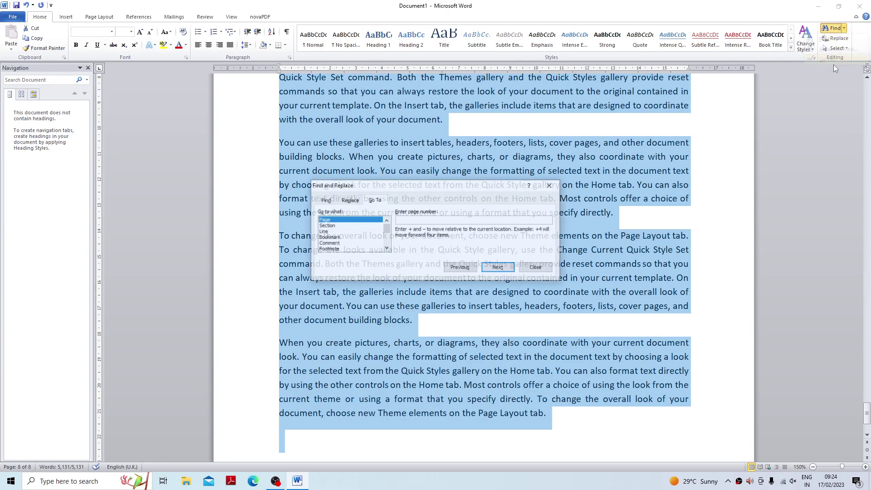
type("1")
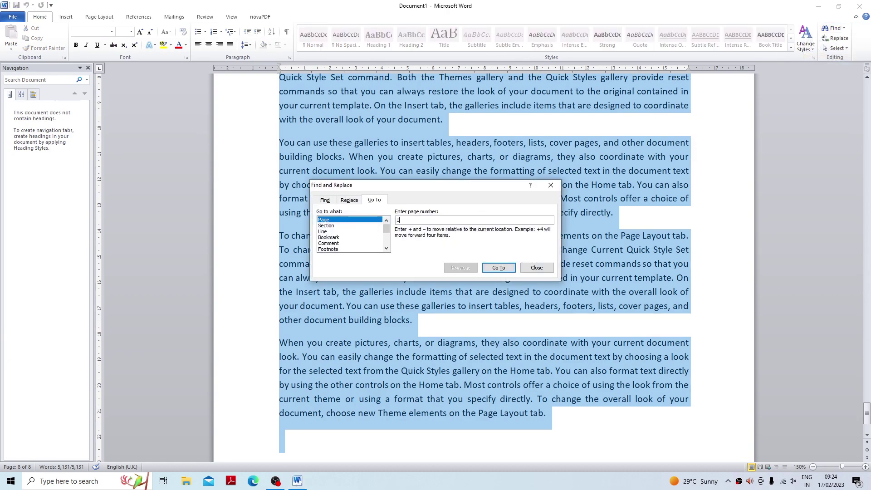
left_click(498, 268)
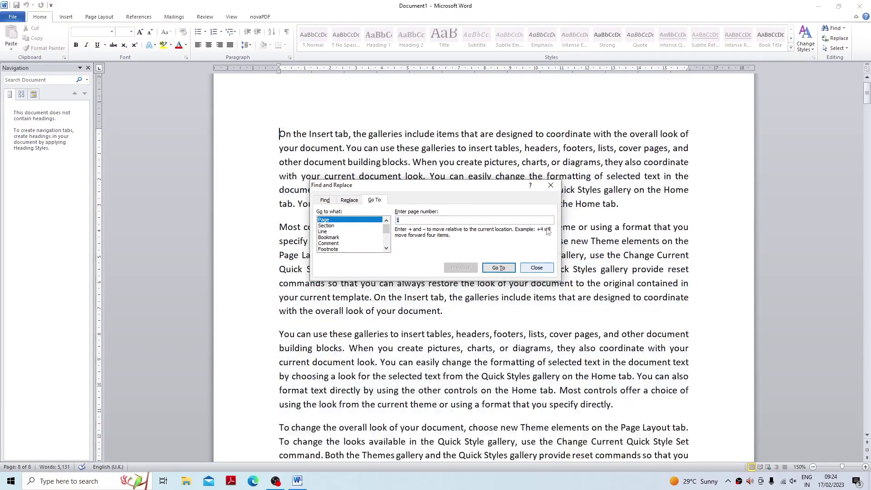
left_click(558, 183)
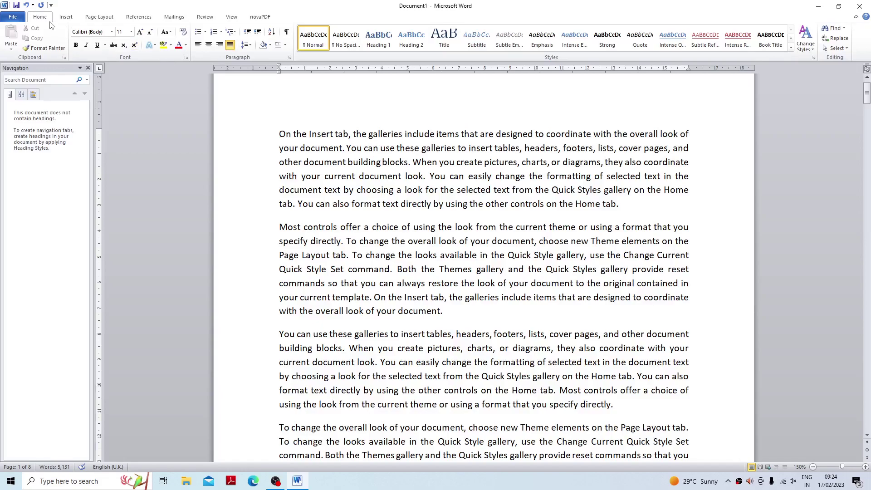
Step: Browse the built-in cover page designs without inserting one
left_click(63, 17)
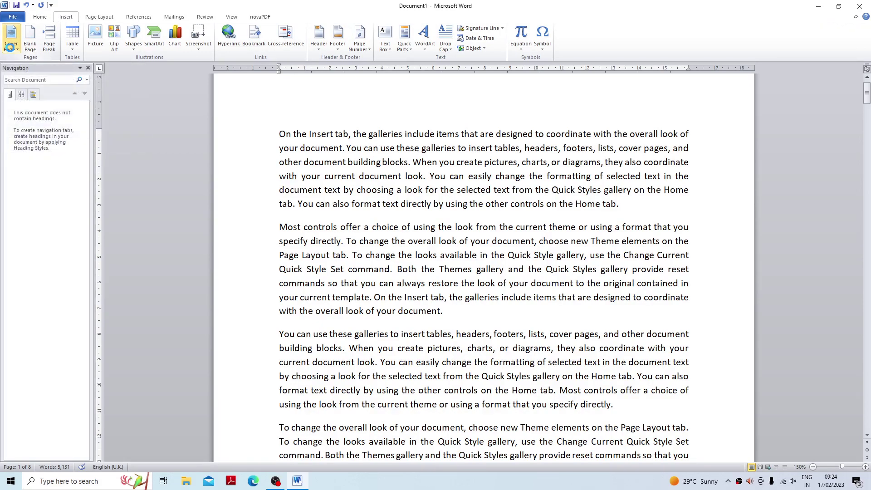
left_click(11, 49)
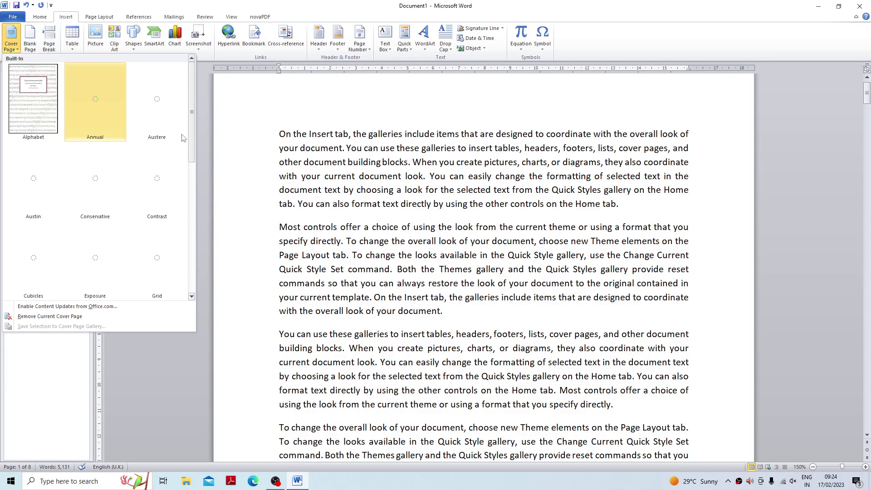
left_click_drag(190, 132, 192, 203)
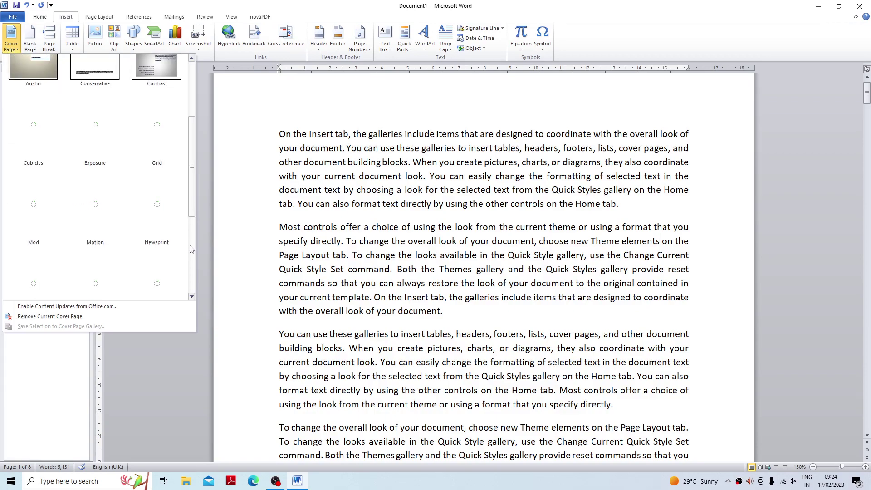
scroll(190, 244, "down", 4)
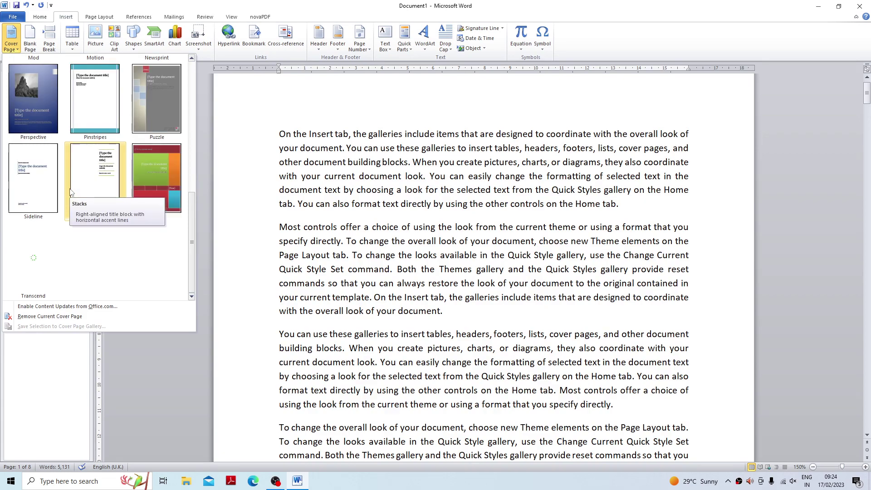
left_click_drag(192, 279, 192, 157)
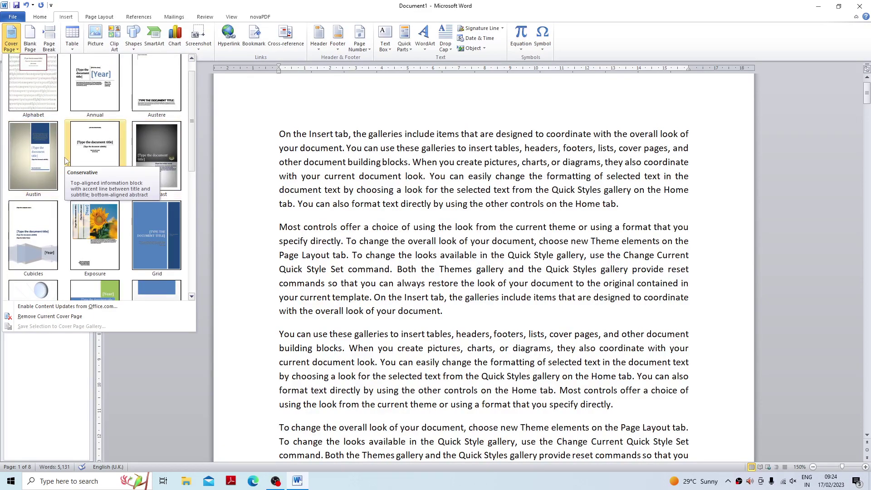
left_click(289, 103)
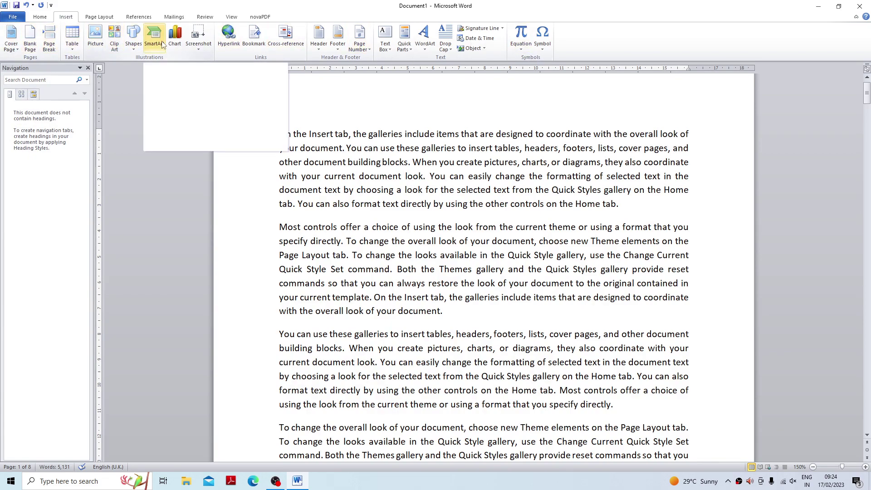
Step: Insert the built-in Motion cover page at the start of the document
left_click(14, 49)
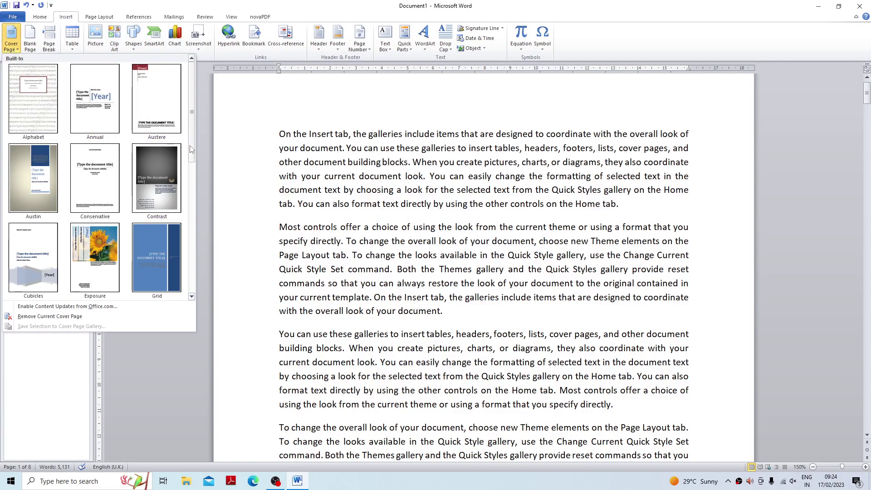
left_click_drag(191, 145, 192, 210)
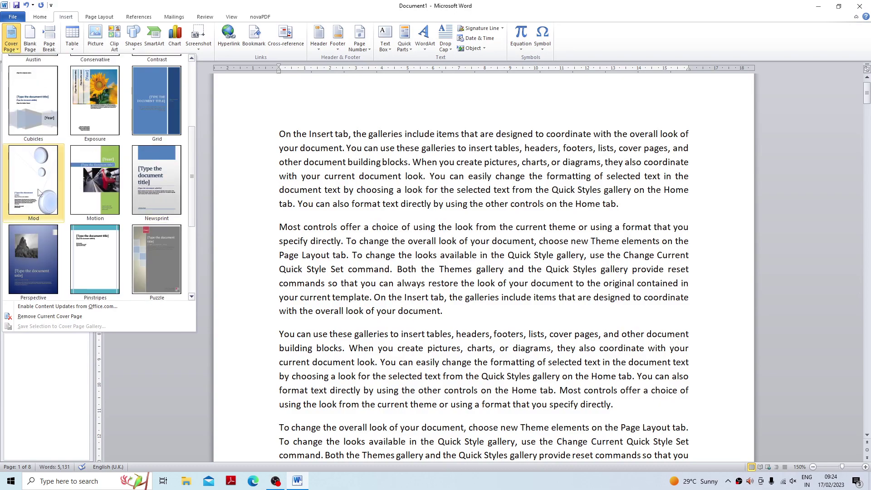
left_click(111, 188)
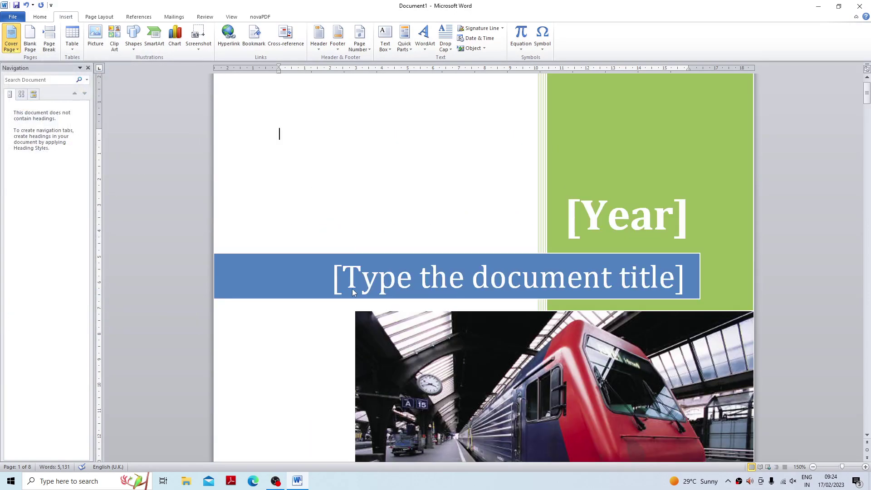
Step: Examine the inserted cover page and the start of the body text, reducing the zoom to 110%
scroll(353, 292, "down", 10)
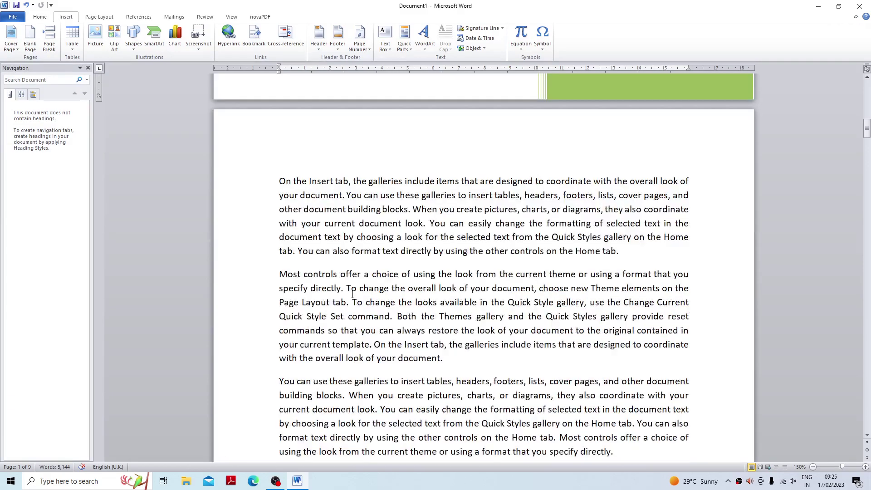
scroll(353, 294, "up", 10)
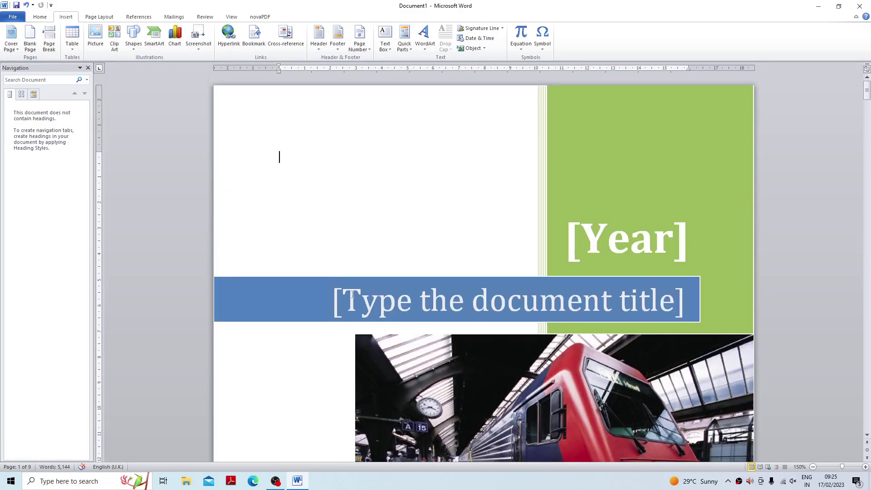
left_click(813, 467)
left_click(812, 466)
left_click(813, 466)
left_click(813, 467)
scroll(598, 342, "down", 8)
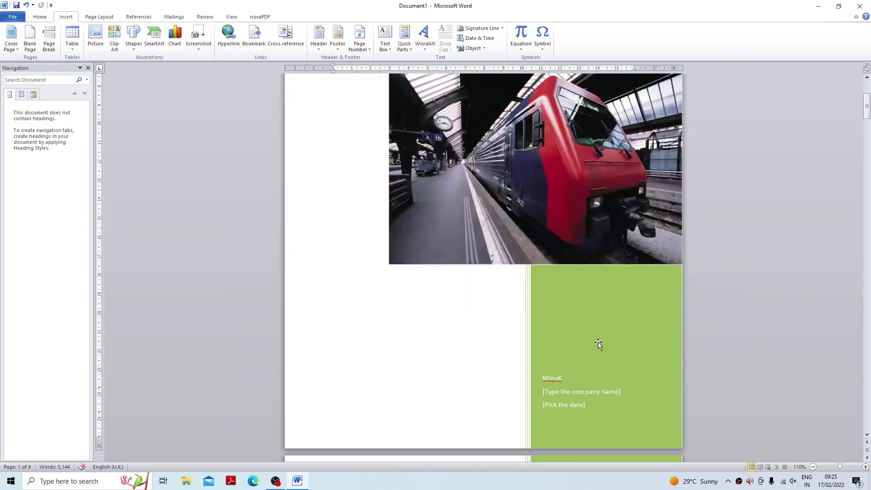
scroll(598, 343, "down", 3)
scroll(598, 343, "up", 6)
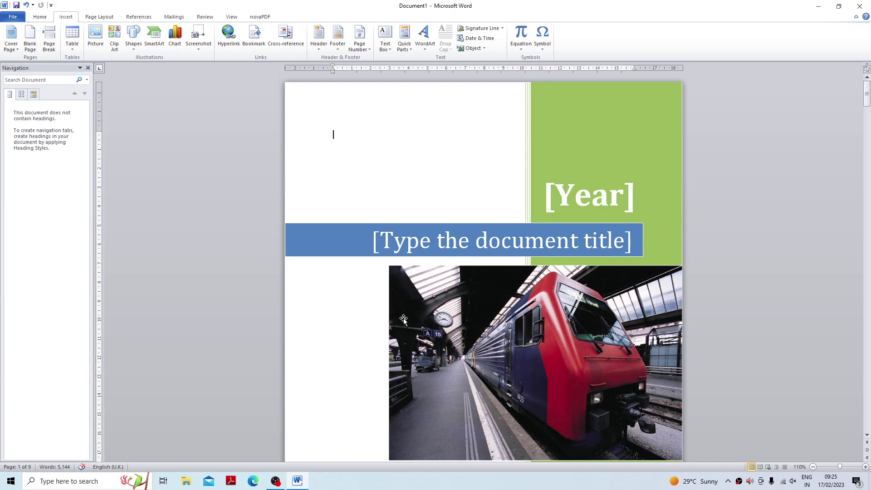
Step: Enter 2022 in the cover page's year field
left_click(588, 195)
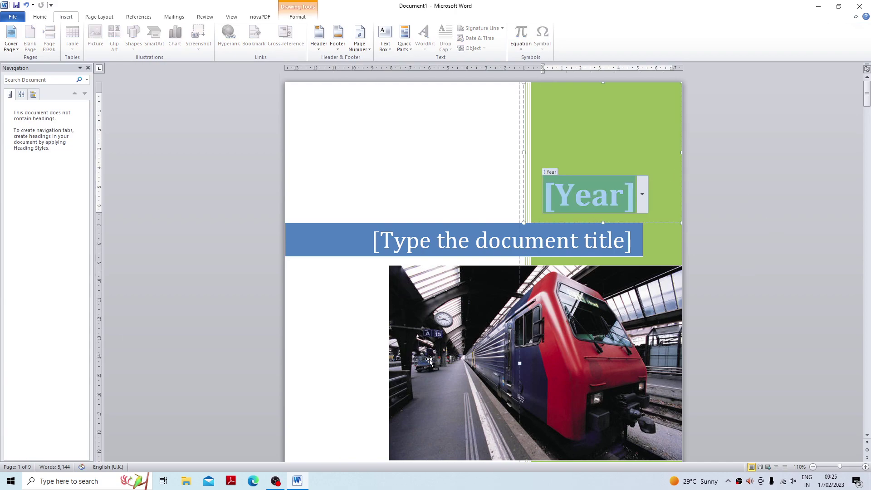
type("2022")
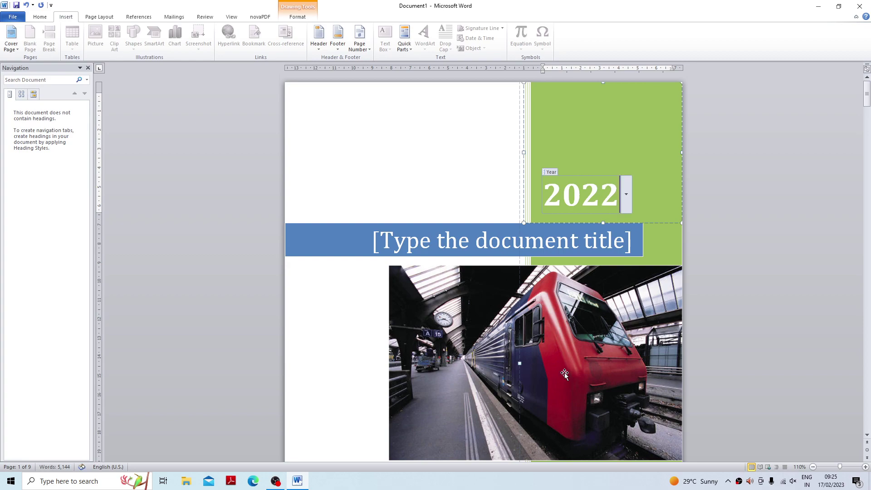
left_click(623, 345)
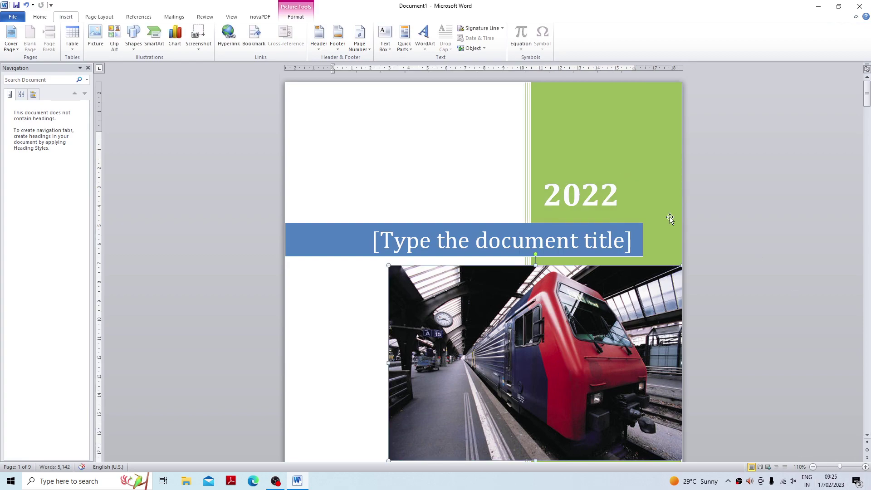
Step: Set the cover page's year to 2023 by choosing today's date from its calendar
left_click(582, 195)
left_click(625, 202)
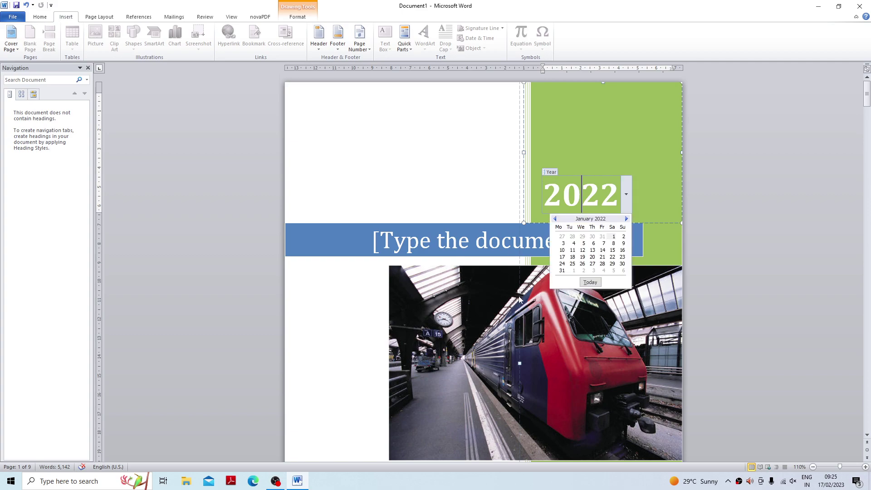
left_click(592, 284)
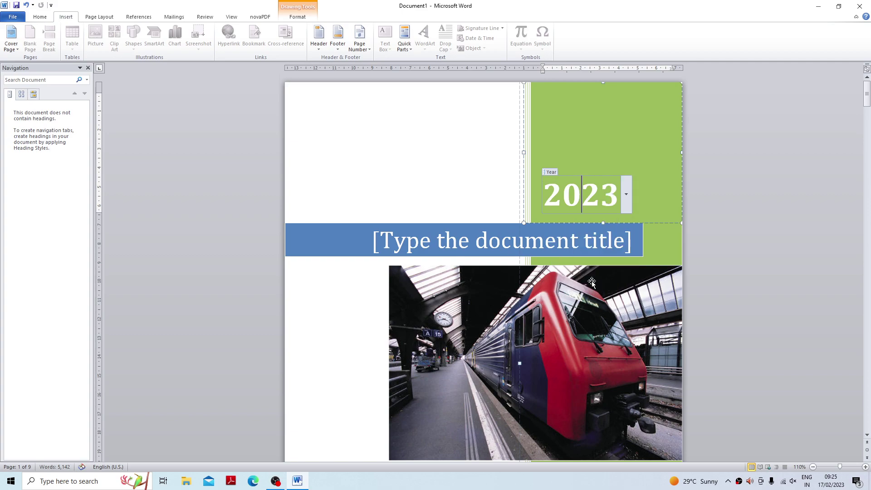
Step: Replace the cover page's document title placeholder with "Ms office"
left_click(446, 244)
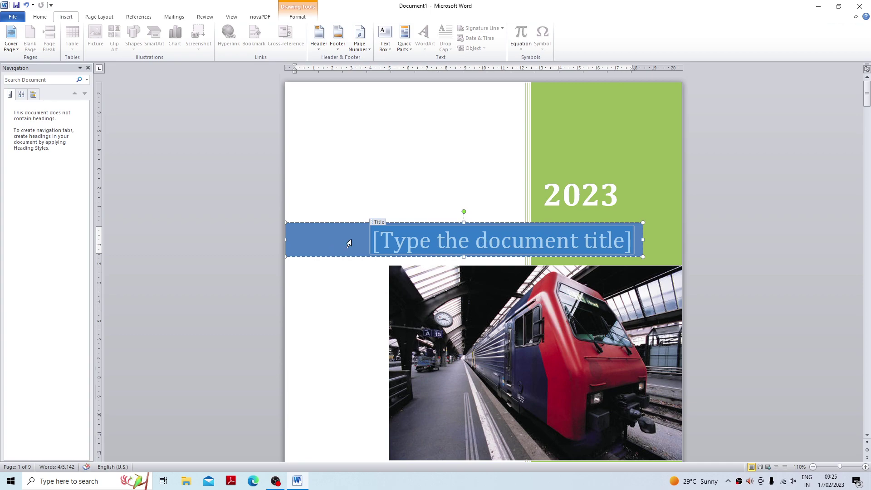
type("Ms office")
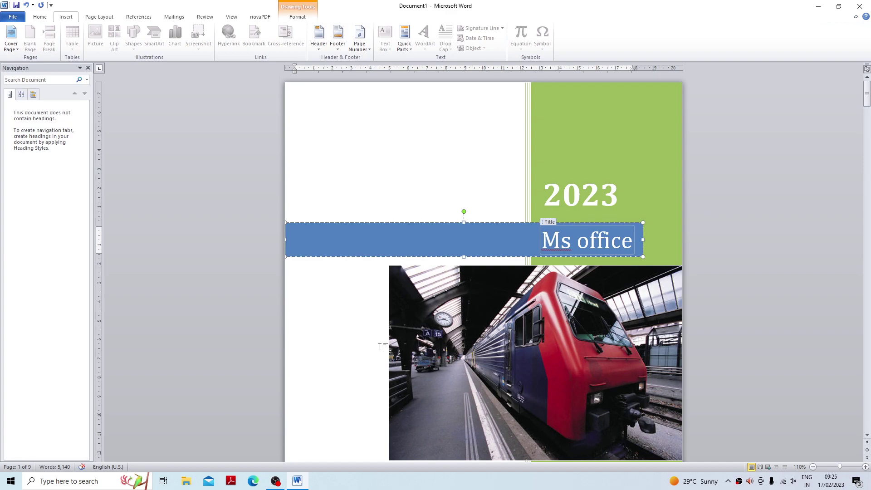
Step: Try to replace the cover page's train picture, browsing the Saved Pictures and Camera Roll folders for another image
left_click(488, 293)
scroll(493, 333, "down", 2)
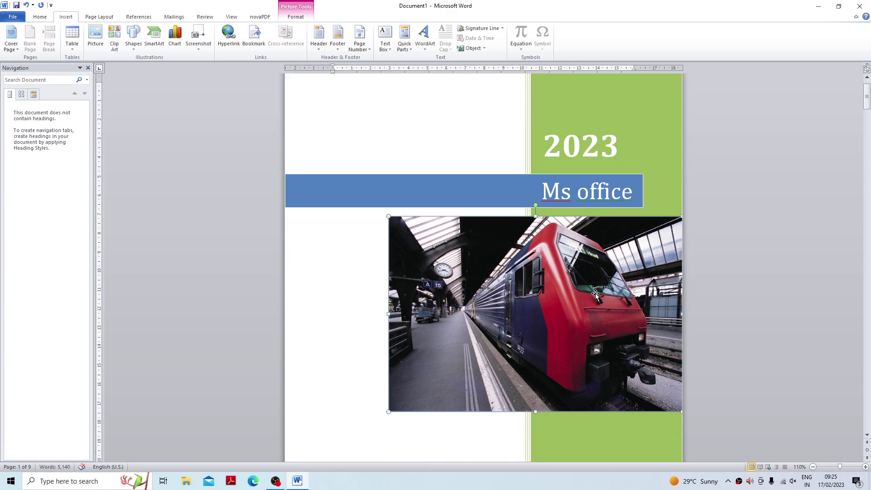
left_click(300, 21)
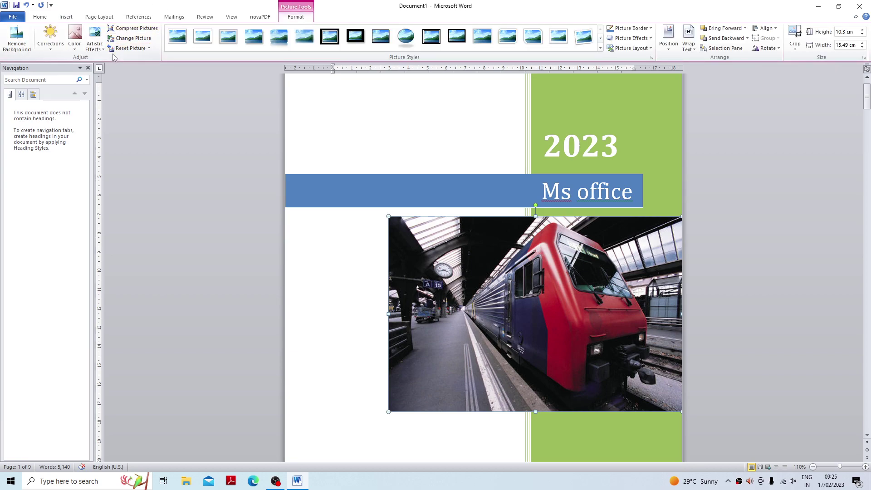
left_click(139, 40)
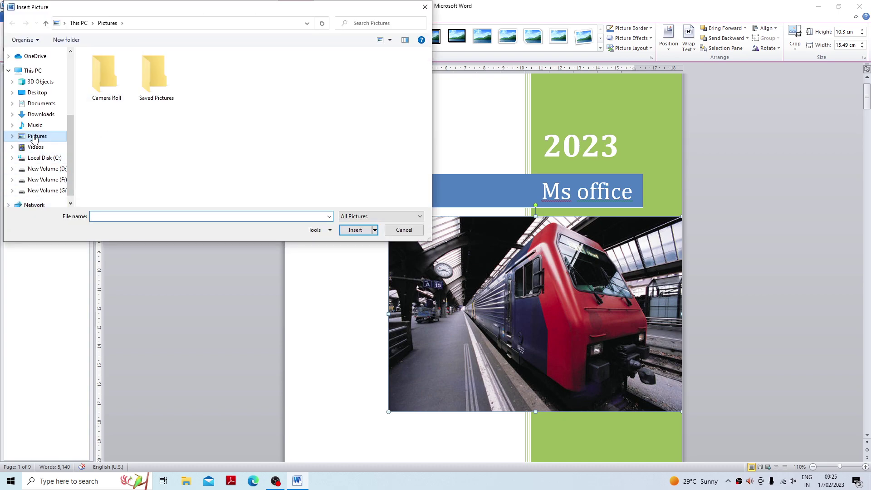
double_click(152, 88)
left_click(37, 136)
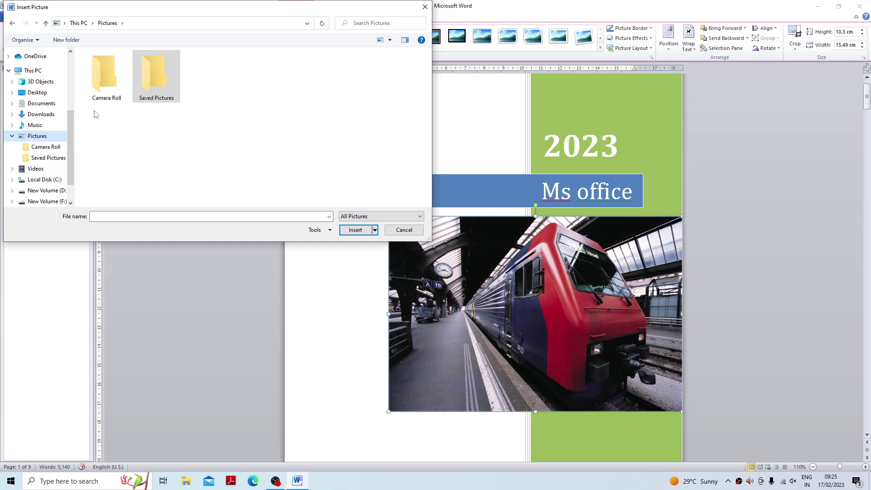
double_click(100, 98)
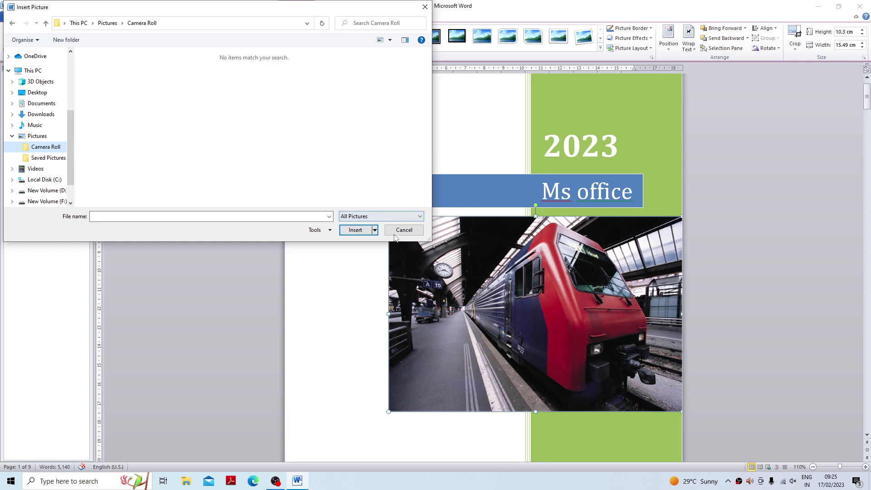
left_click(33, 159)
left_click(49, 138)
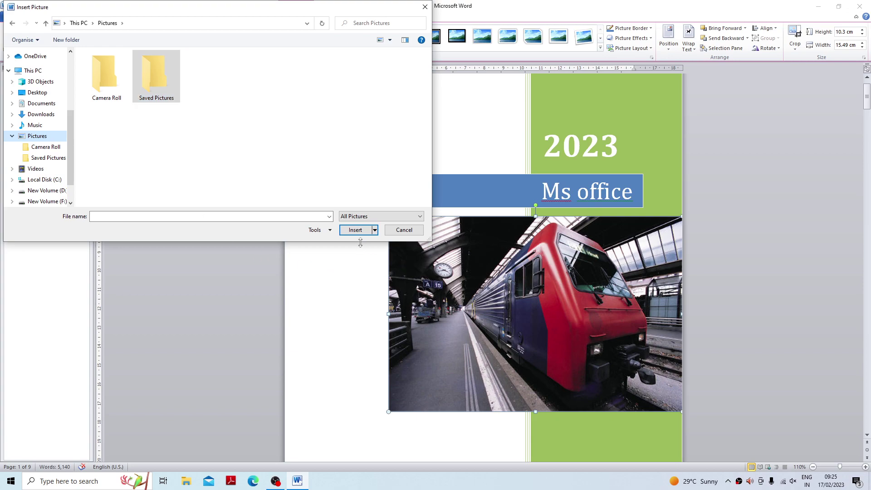
left_click(401, 233)
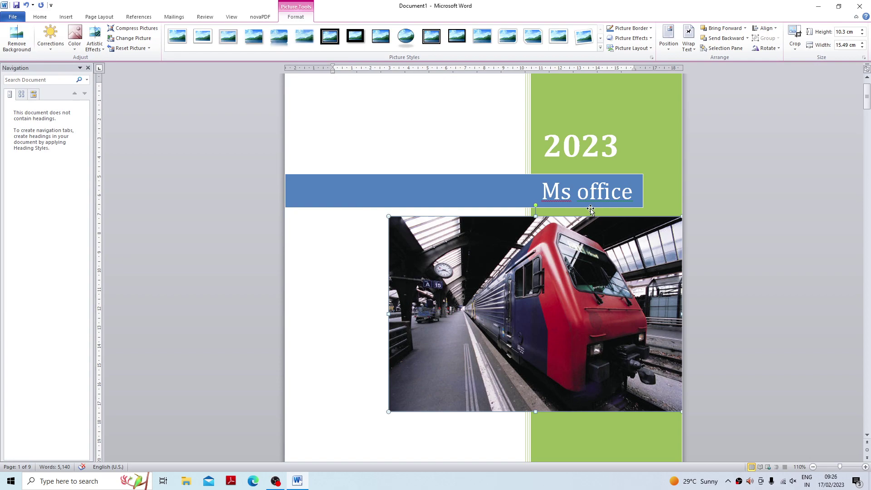
left_click(660, 175)
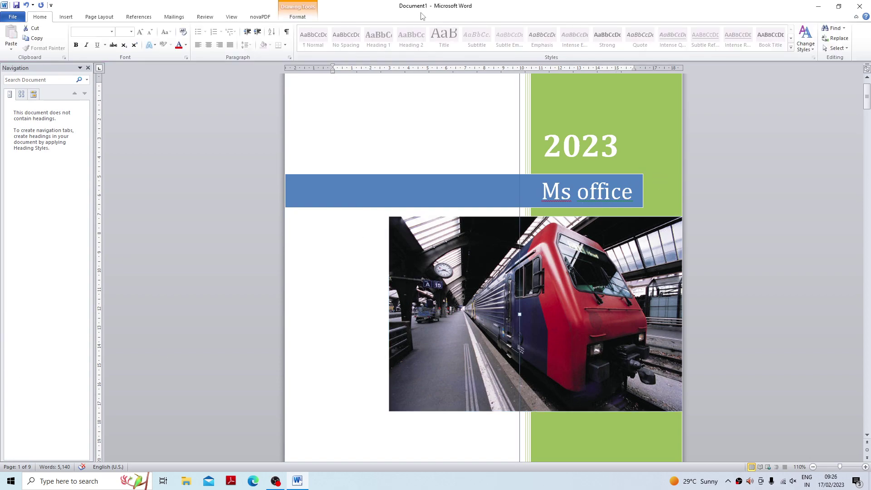
left_click(290, 17)
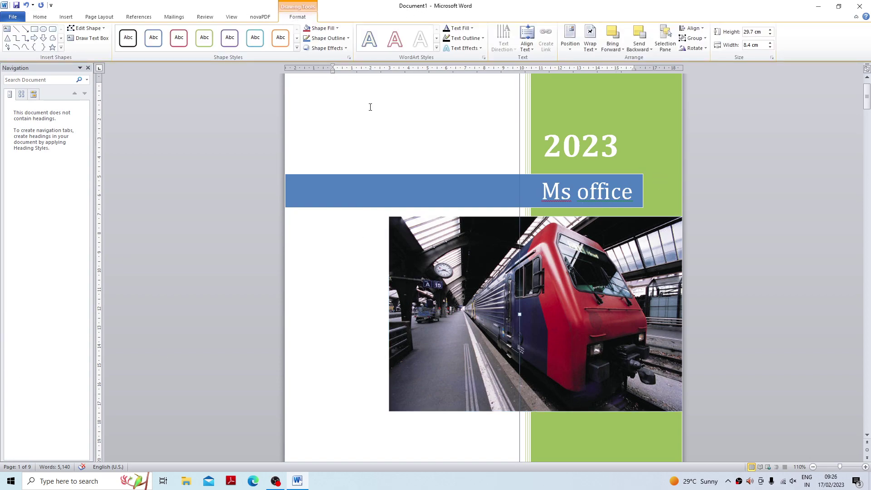
left_click(330, 311)
left_click(427, 310)
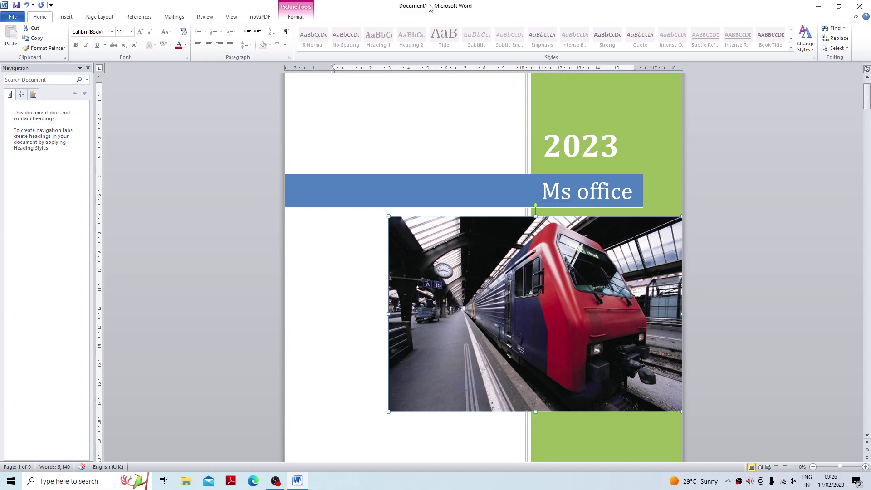
Step: Apply the orange gradient shape style to the "Ms office" title bar on the cover page
left_click(338, 204)
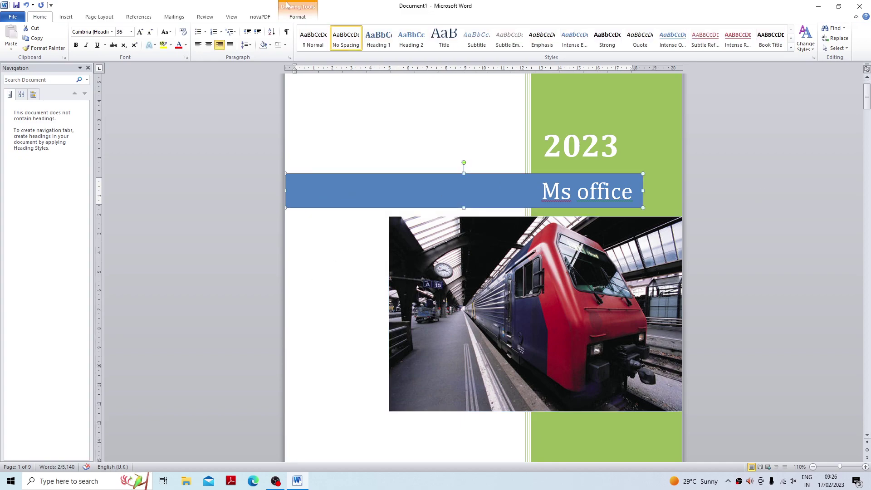
left_click(296, 16)
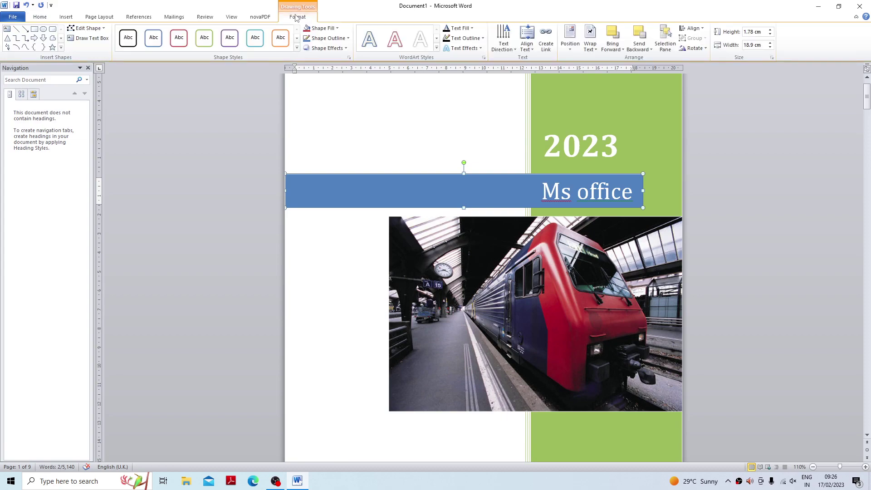
left_click(297, 48)
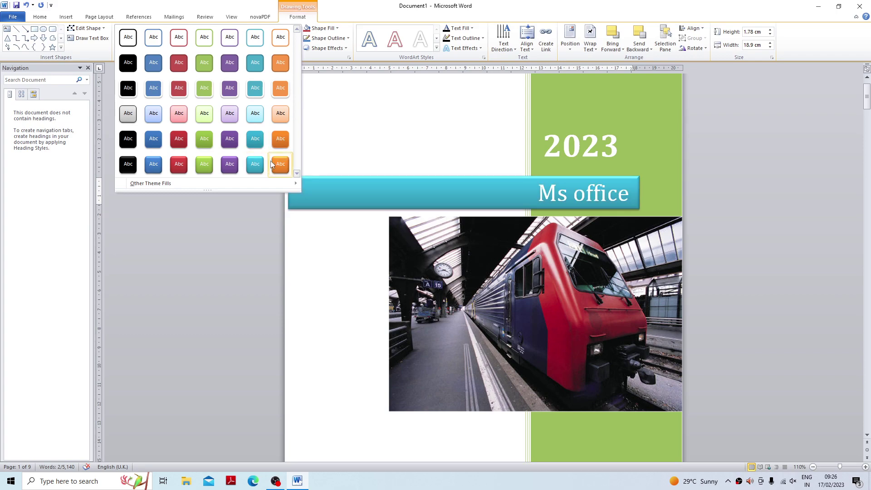
left_click(273, 137)
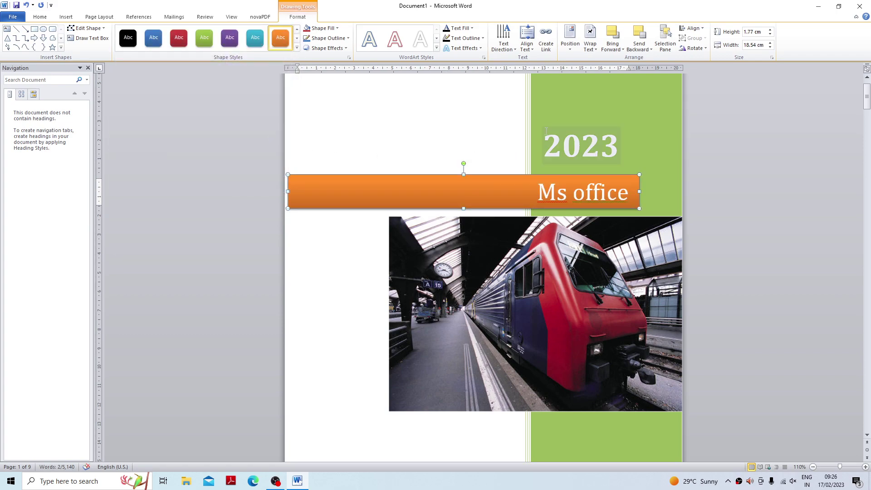
Step: Try the white shape style with an orange outline on the cover page's year box and undo it
left_click(526, 105)
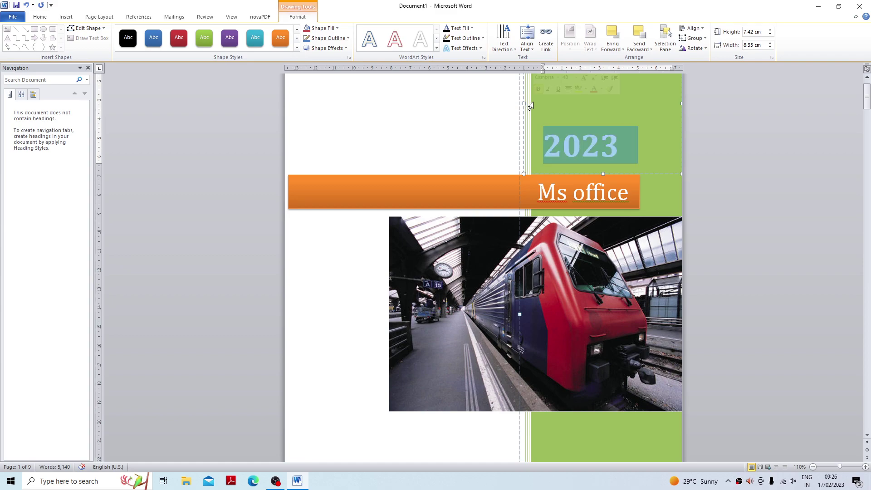
double_click(527, 108)
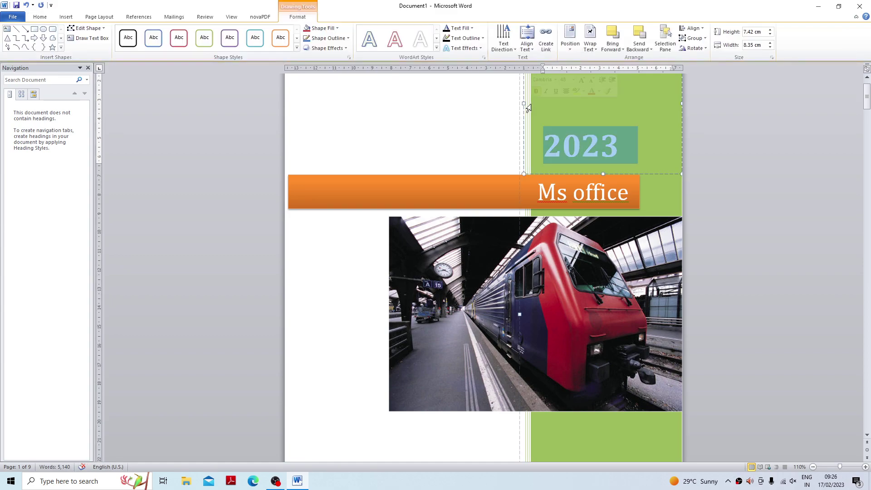
left_click(281, 40)
left_click(297, 48)
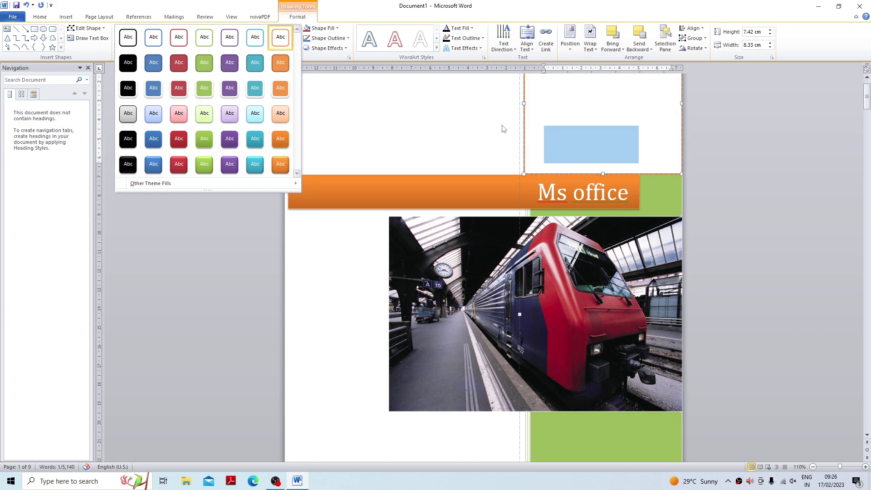
left_click(378, 105)
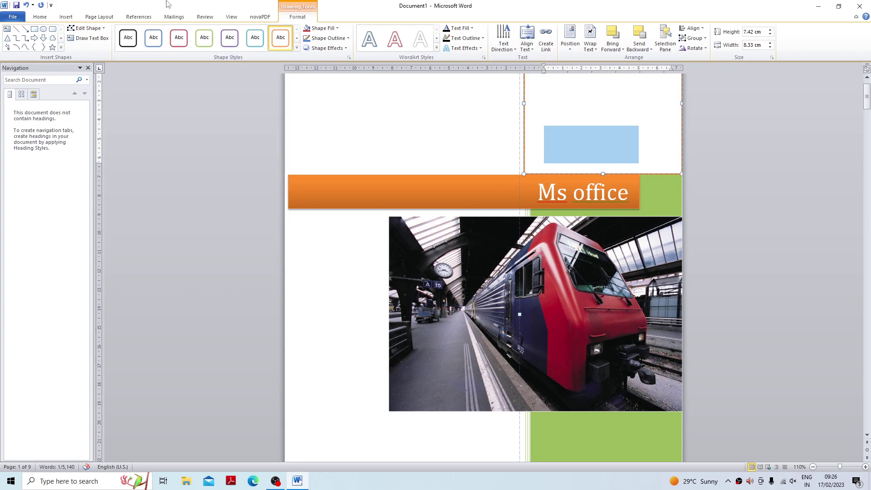
left_click(26, 5)
left_click(429, 101)
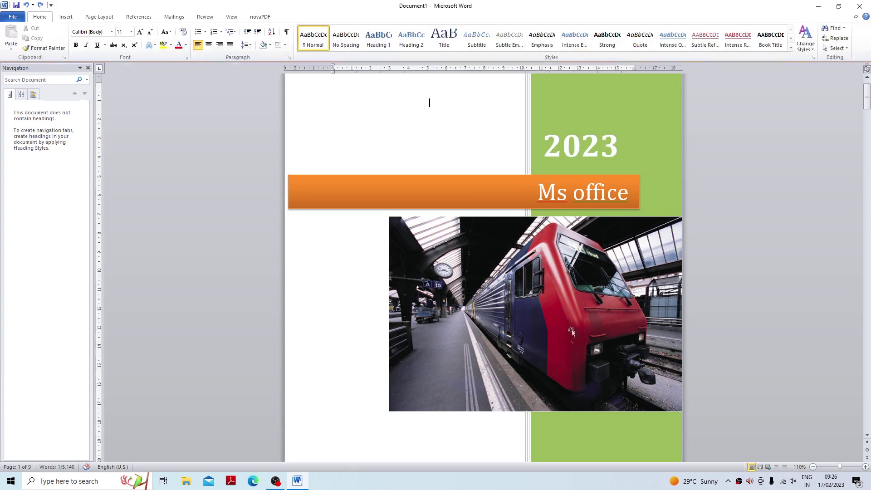
Step: Examine the author, company and date fields at the foot of the cover page and return to its start
scroll(575, 344, "down", 5)
scroll(575, 343, "down", 6)
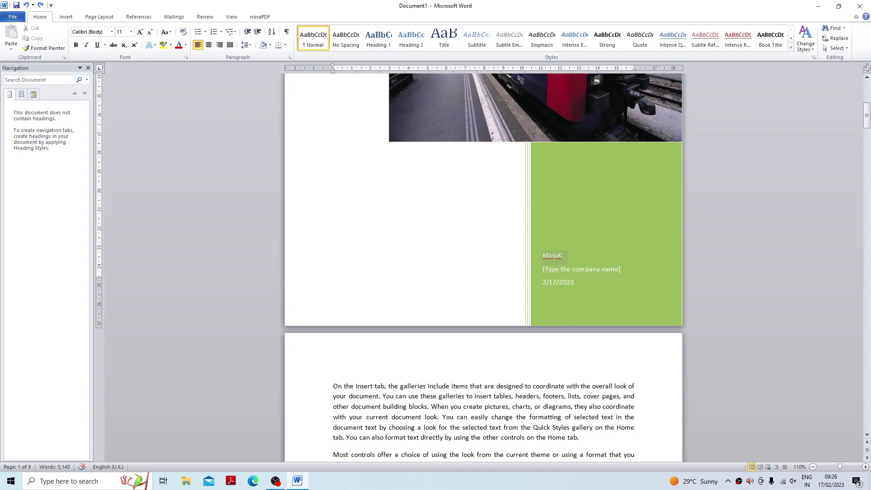
left_click(554, 255)
left_click(557, 268)
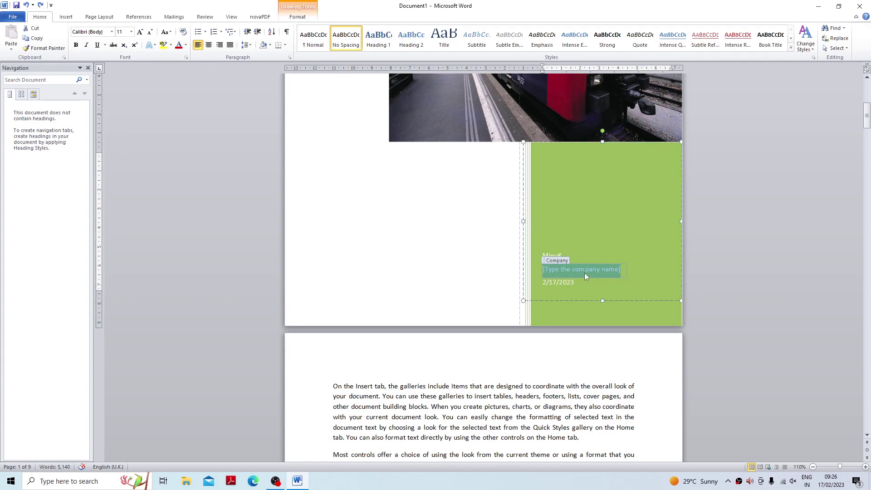
left_click(552, 282)
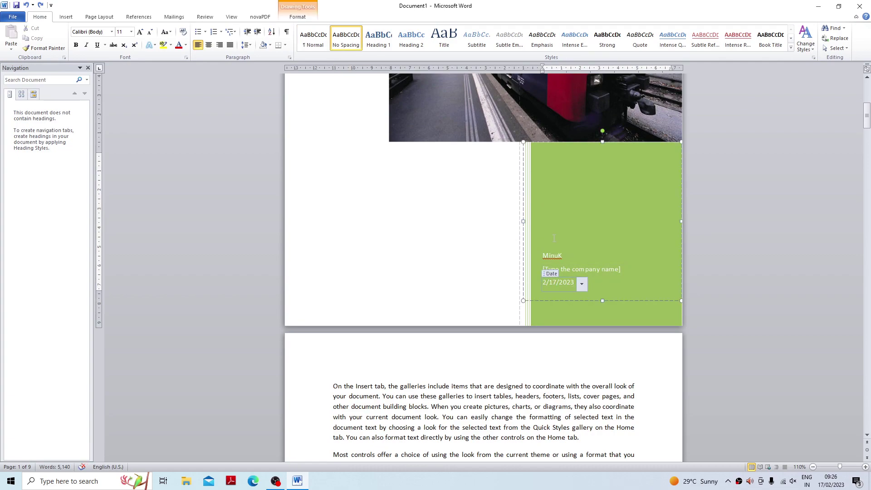
left_click(65, 18)
scroll(434, 247, "up", 10)
left_click(470, 171)
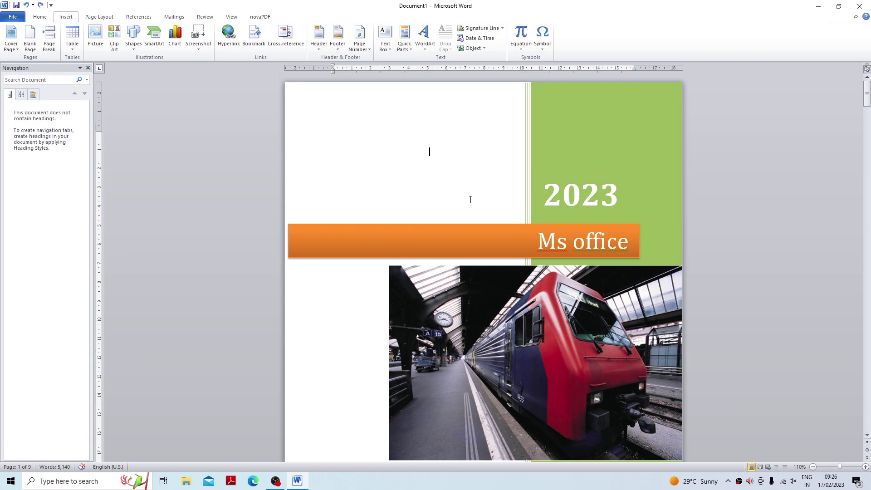
scroll(470, 199, "down", 5)
scroll(469, 199, "up", 5)
Step: Select the whole cover page, including its picture and text boxes, and delete it
triple_click(346, 140)
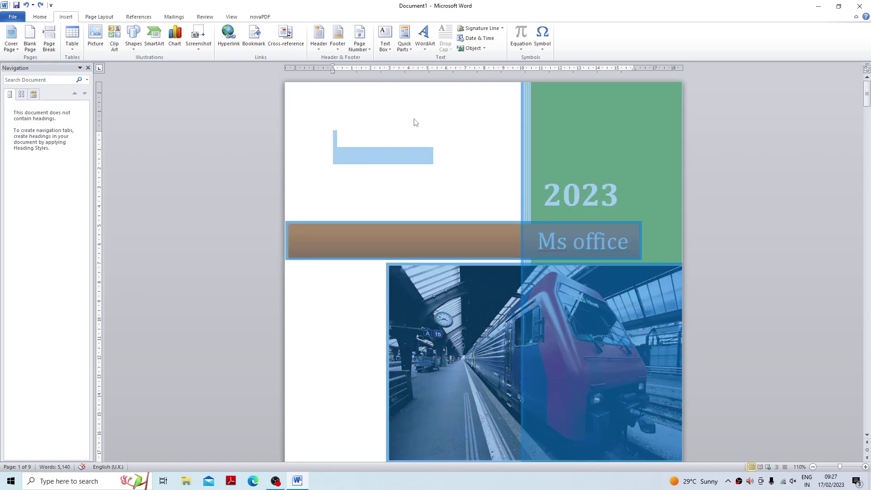
left_click(419, 152)
triple_click(333, 136)
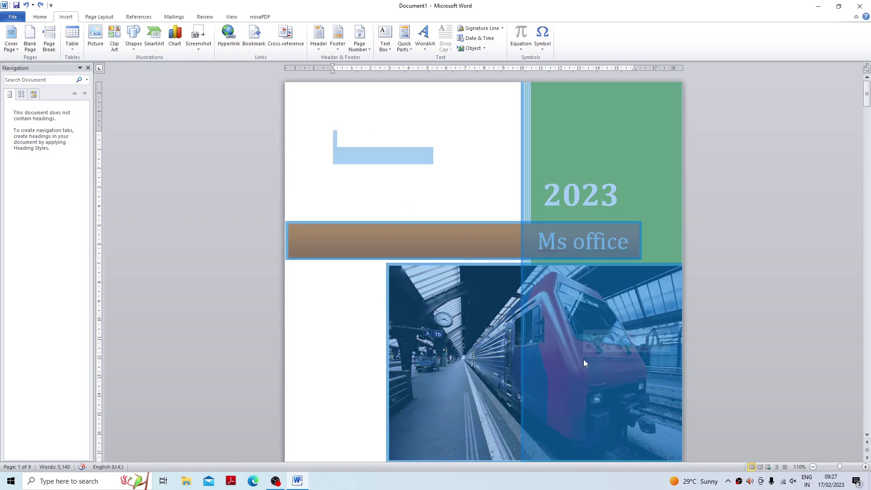
key("Delete")
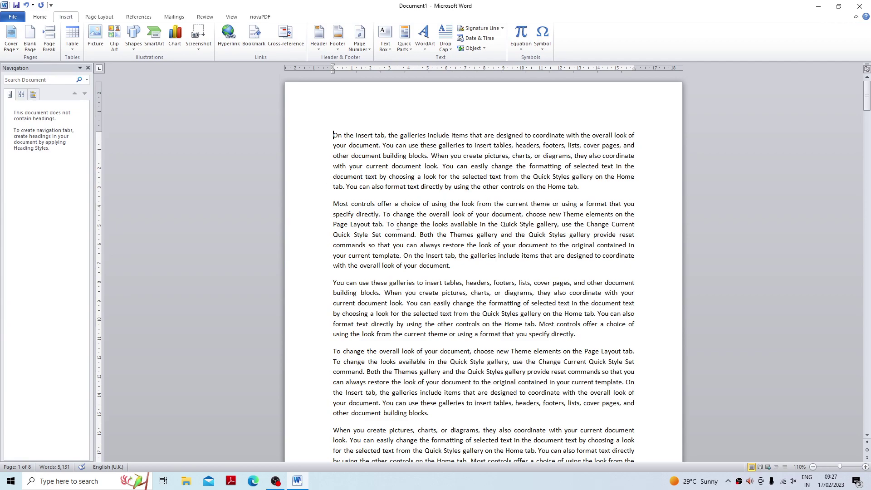
Step: Place the cursor at the end of the document's last paragraph and reduce the zoom to 20%
left_click_drag(870, 100, 866, 421)
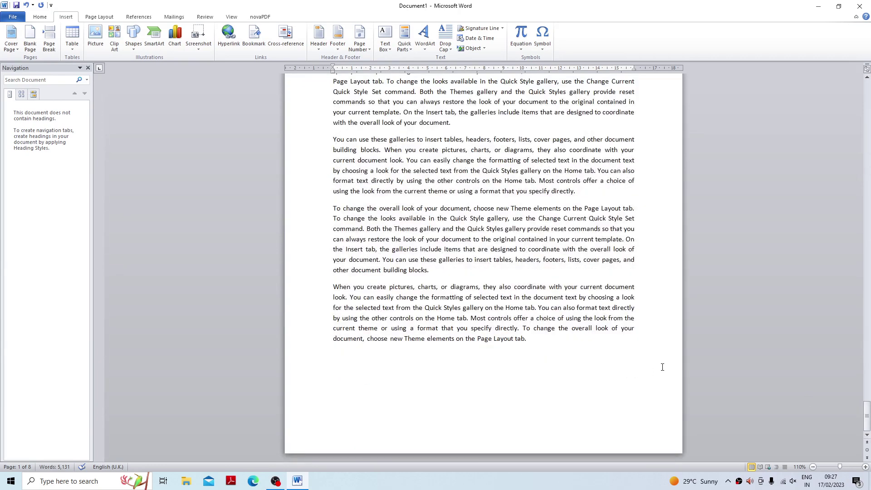
left_click(545, 344)
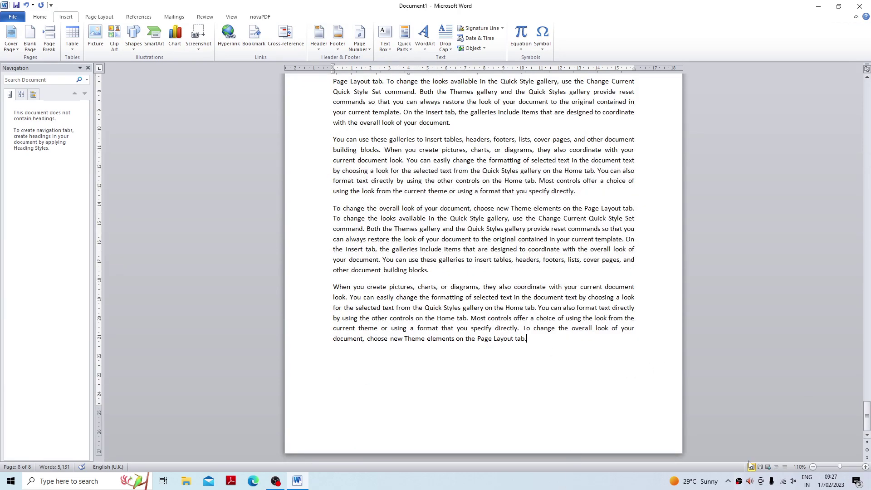
left_click(812, 467)
left_click(812, 467)
left_click(812, 468)
left_click(813, 467)
left_click(813, 467)
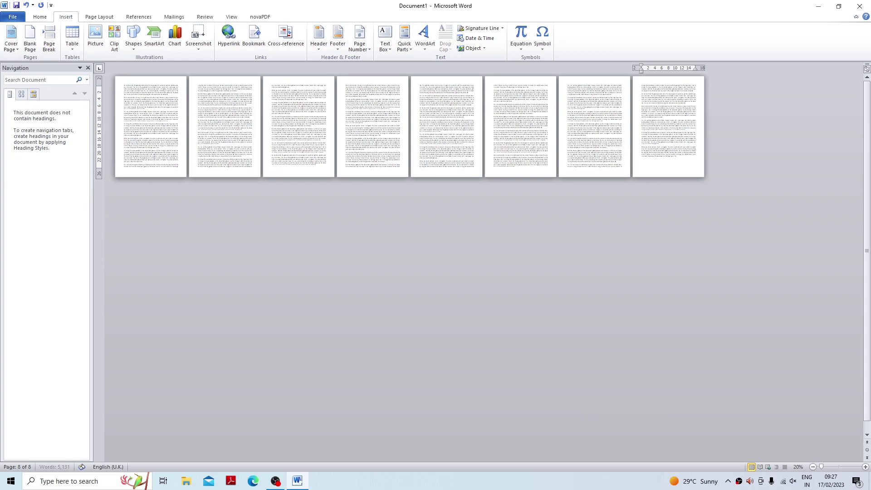
Step: Add two page breaks at the end of the document and remove both again
key("ctrl+Return")
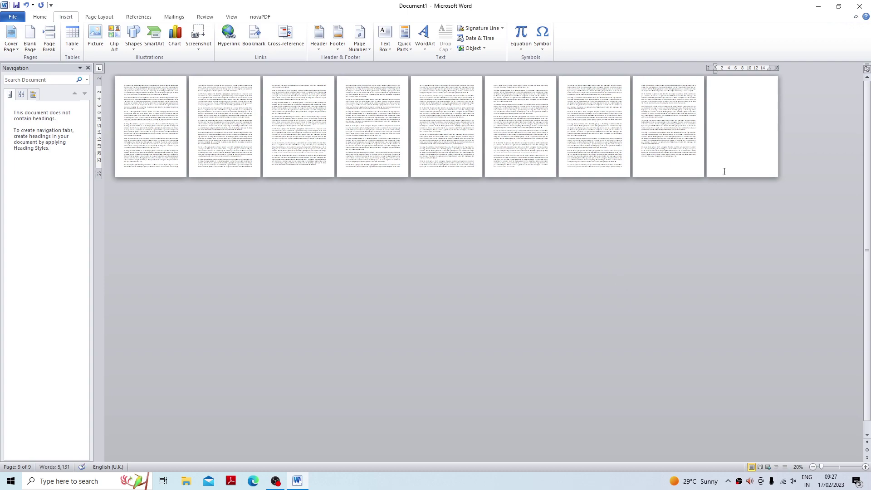
key("ctrl+Return")
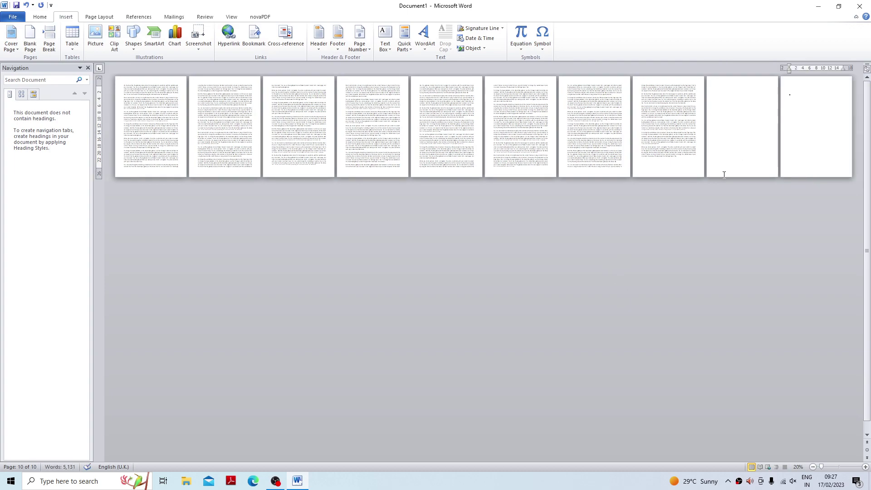
key("BackSpace")
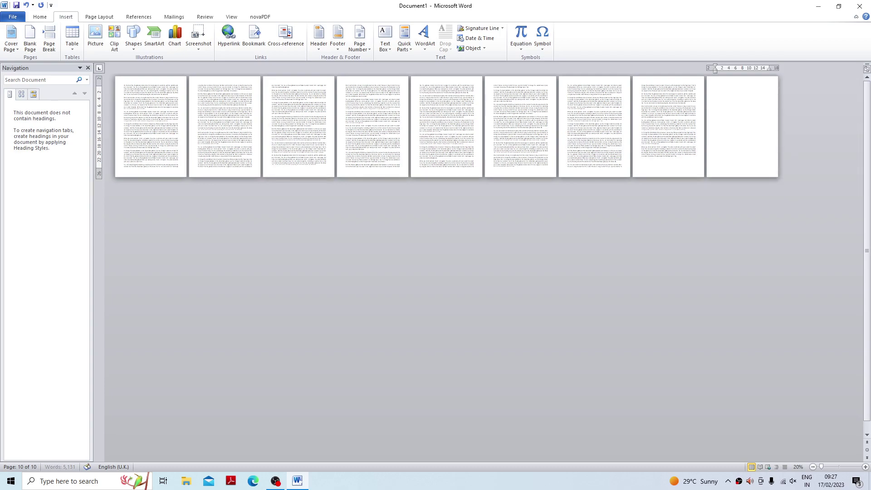
key("BackSpace")
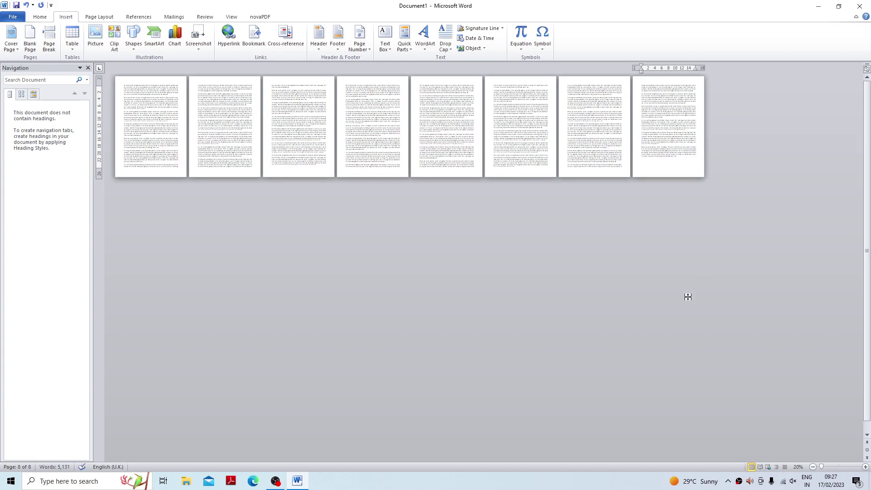
Step: Insert five blank pages at the end of the document using the Blank Page command
left_click(30, 45)
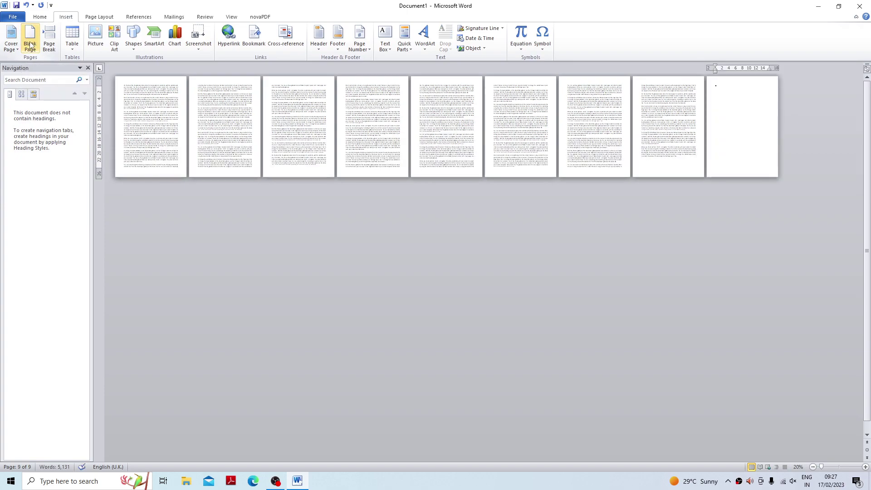
left_click(30, 44)
left_click(30, 45)
left_click(30, 44)
left_click(30, 45)
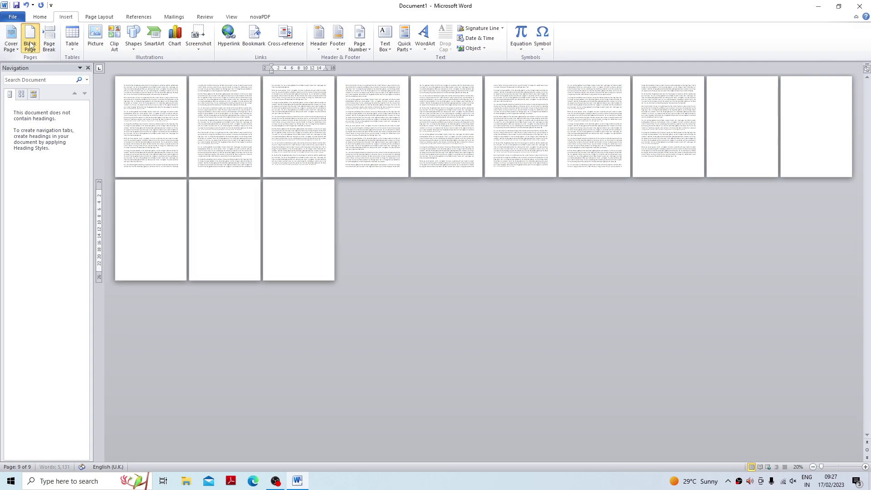
Step: Insert three more blank pages at the end of the document with the Blank Page command
left_click(29, 44)
left_click(30, 44)
left_click(29, 44)
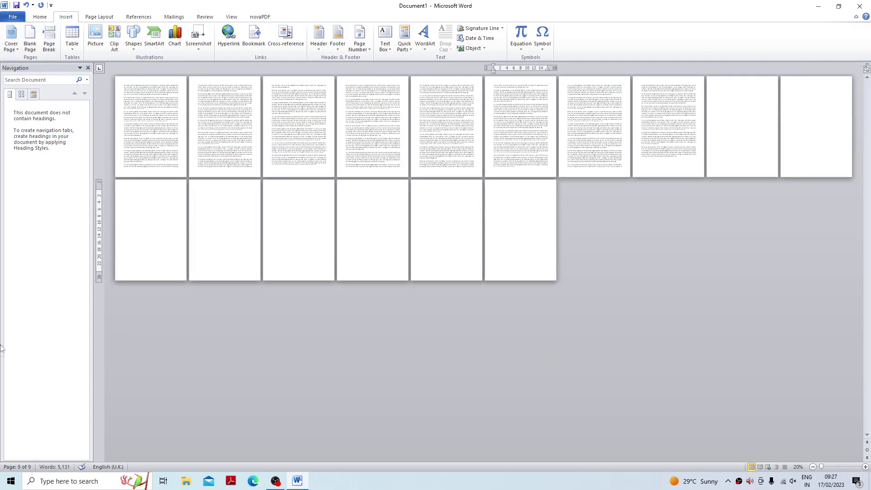
Step: Delete all the blank pages that follow the document's last paragraph
key("BackSpace")
key("BackSpace")
key("BackSpace")
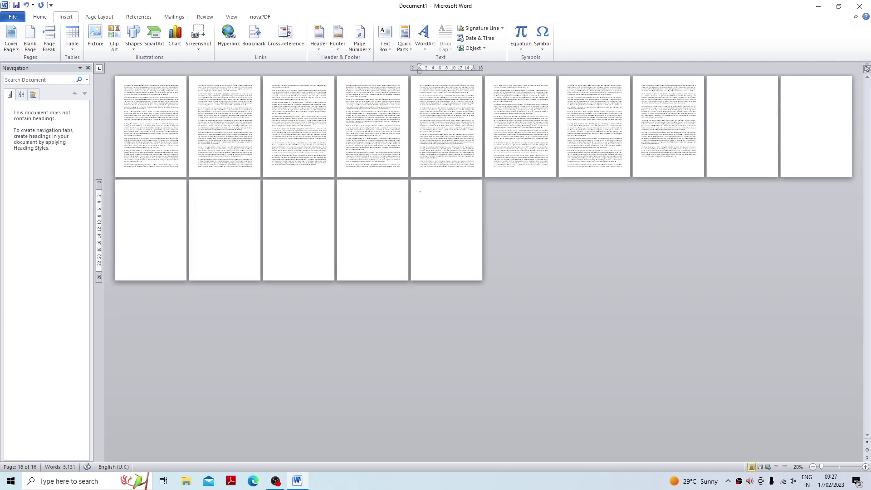
key("BackSpace")
key("BackSpace")
key("BackSpace")
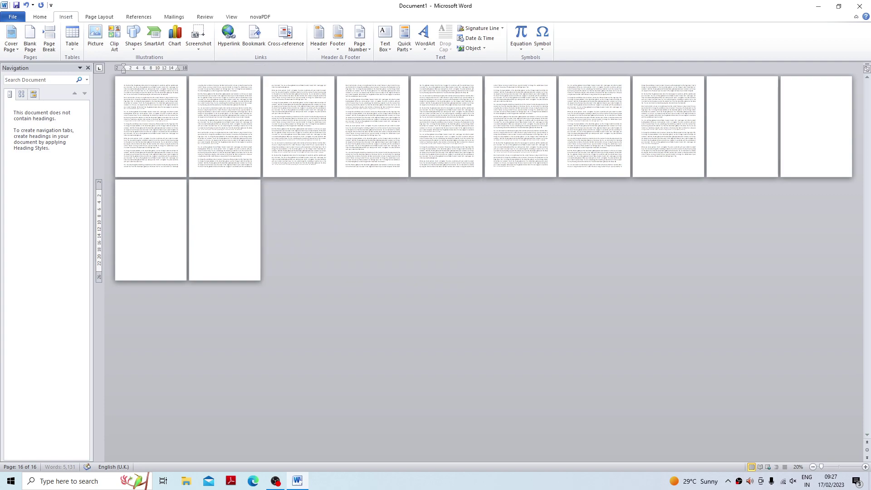
key("BackSpace")
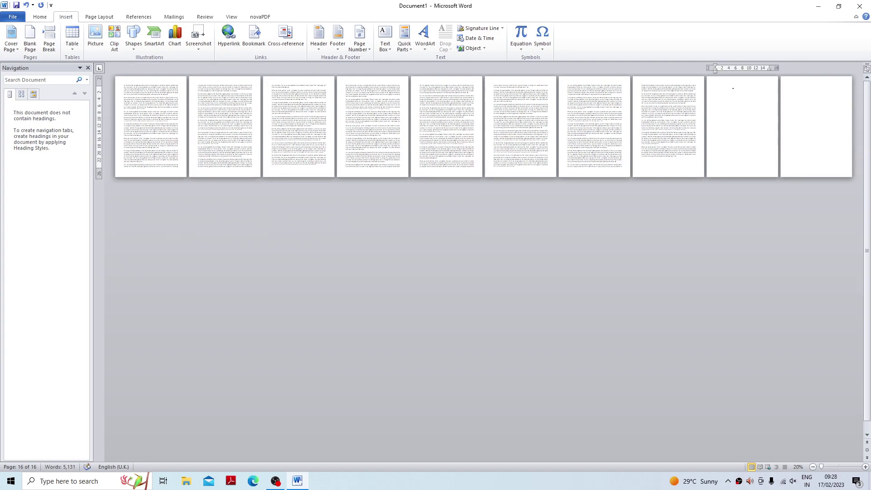
key("BackSpace")
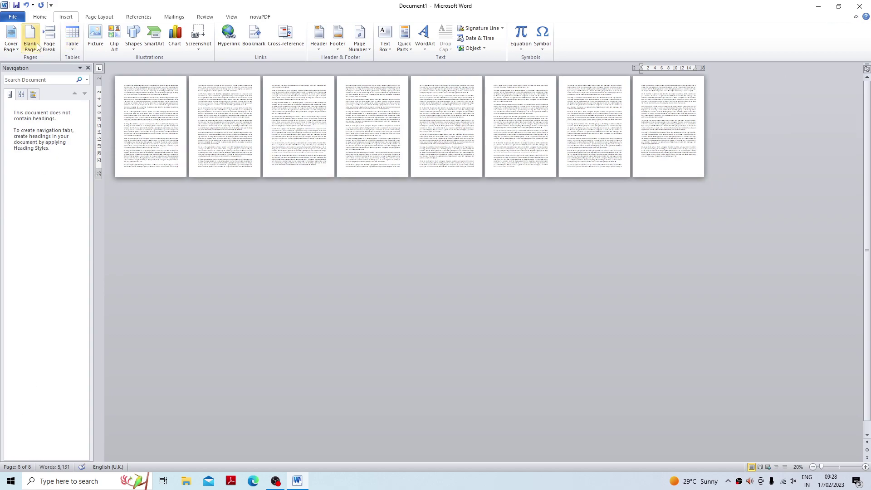
Step: Zoom the document to 110% and return to the start of the first page
left_click(865, 467)
left_click(865, 467)
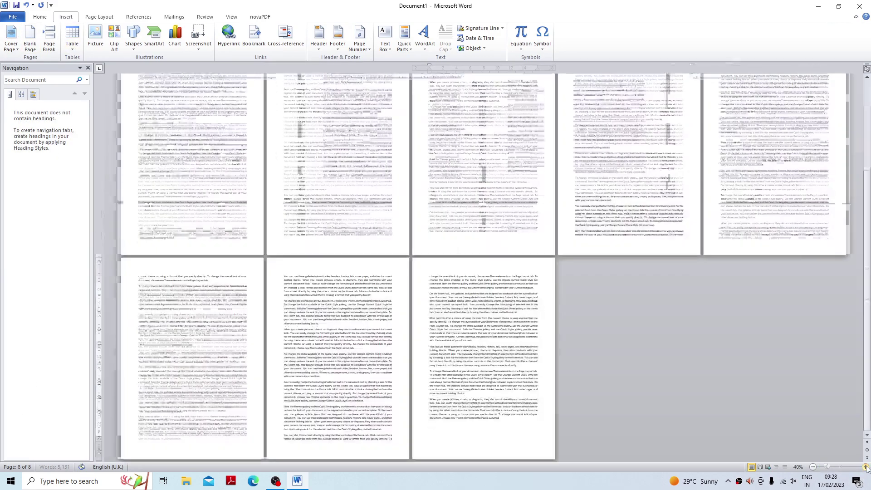
left_click(865, 467)
left_click(864, 466)
left_click(865, 467)
left_click(864, 467)
left_click(865, 467)
left_click(865, 467)
left_click(865, 467)
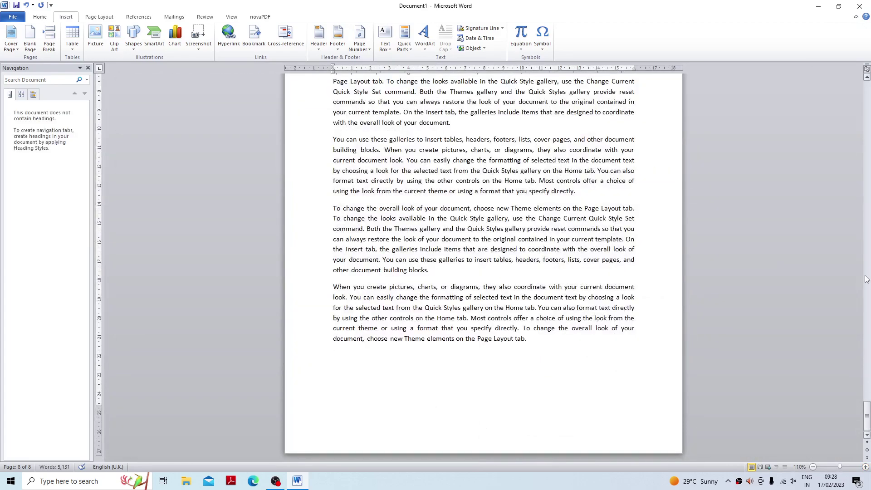
left_click_drag(866, 411, 866, 95)
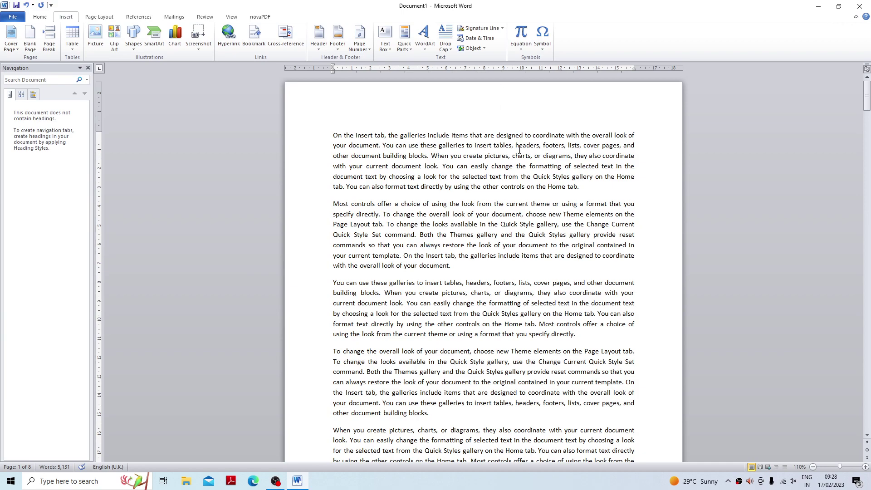
Step: Examine the first paragraph and the paragraph that is split between pages 1 and 2, highlighting both of its parts
left_click(425, 194)
left_click_drag(333, 134, 585, 193)
left_click(477, 202)
scroll(476, 224, "down", 10)
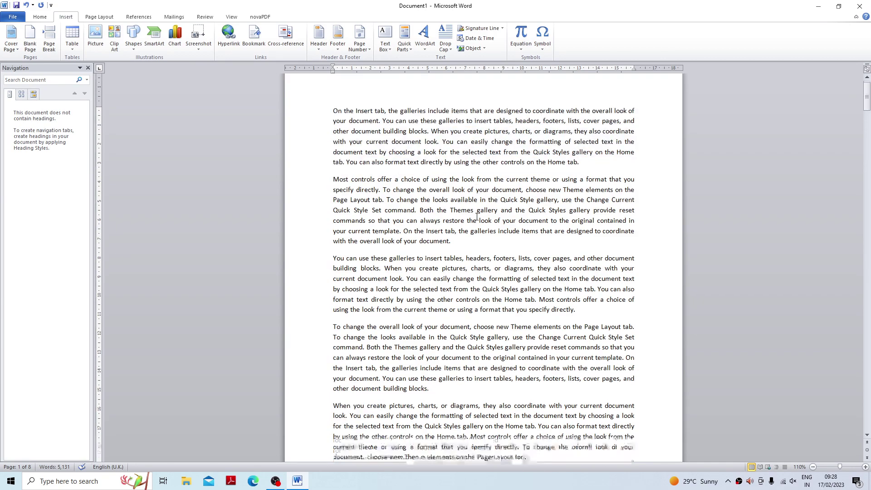
scroll(477, 224, "down", 2)
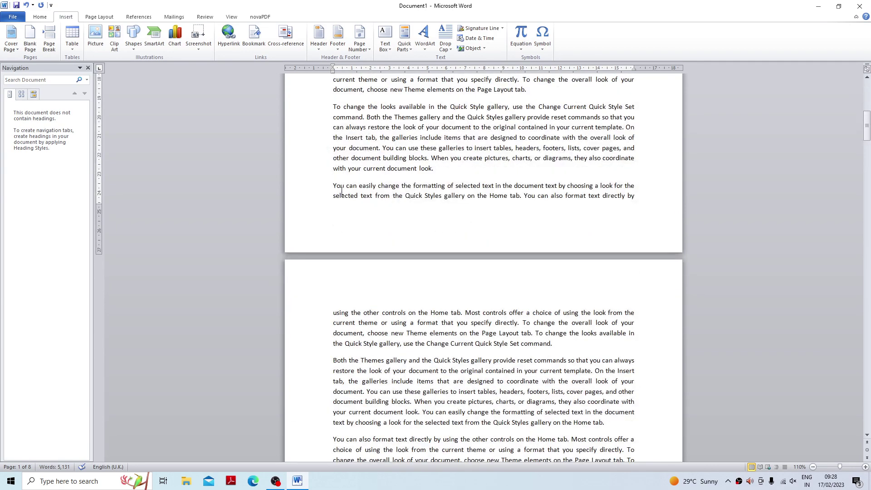
left_click_drag(332, 186, 652, 205)
left_click_drag(553, 343, 311, 313)
left_click(426, 333)
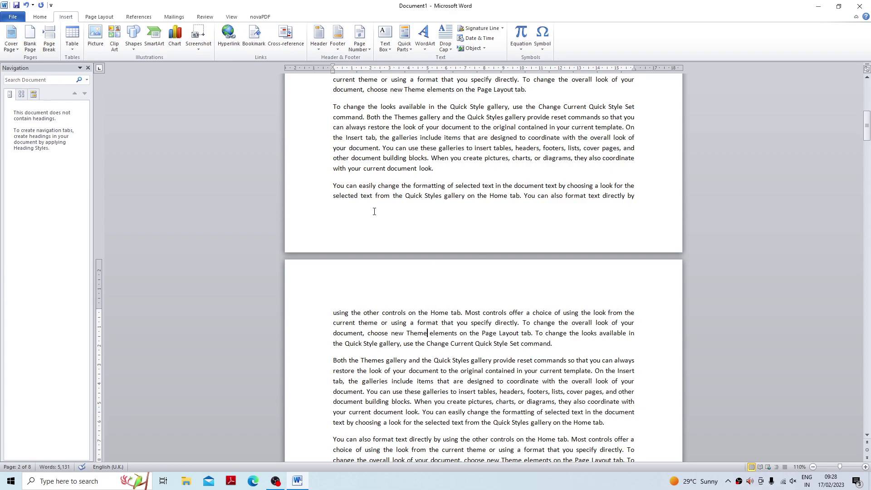
Step: Insert page breaks before the split paragraphs at the ends of pages 1 to 4, so each starts on a new page
left_click(332, 186)
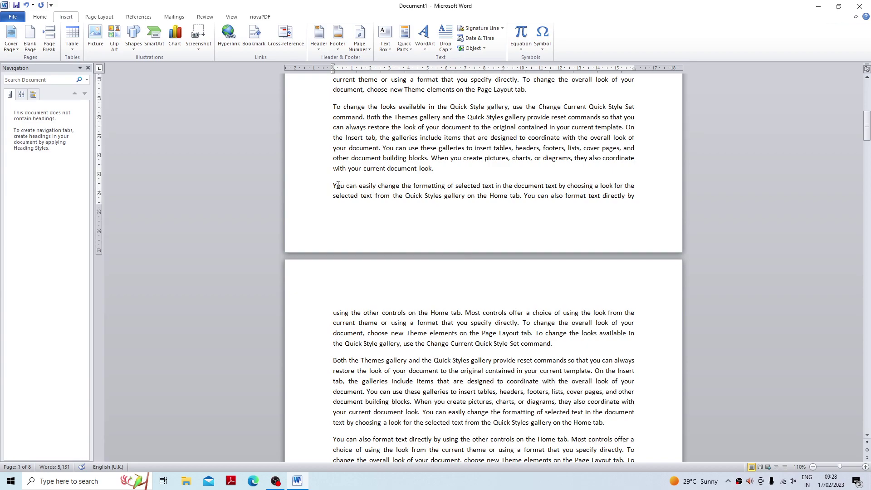
left_click(46, 47)
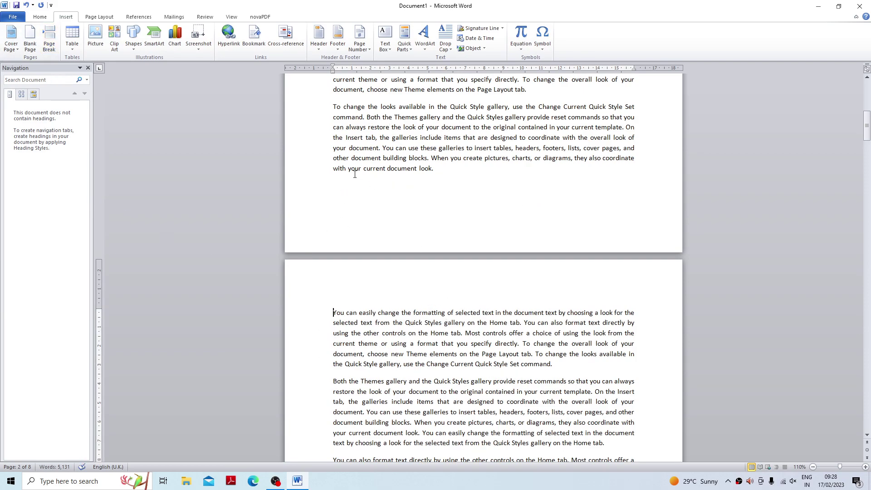
scroll(518, 373, "down", 15)
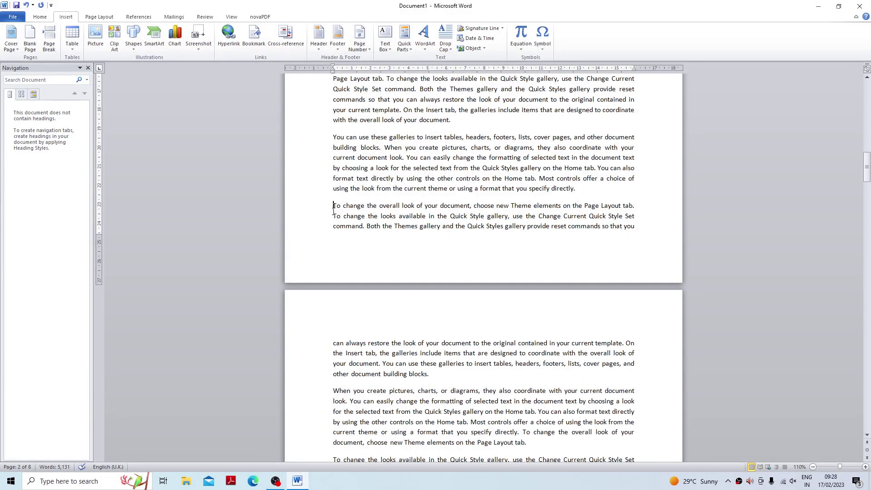
left_click(52, 47)
scroll(491, 443, "down", 15)
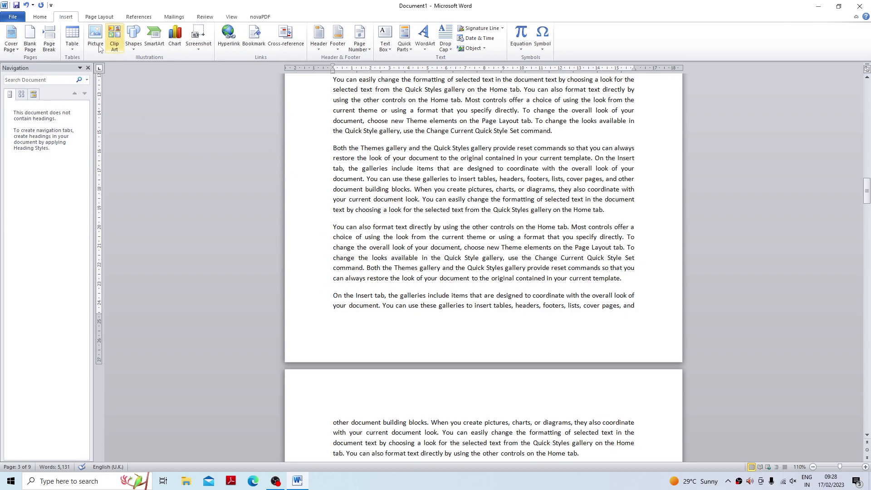
left_click(49, 38)
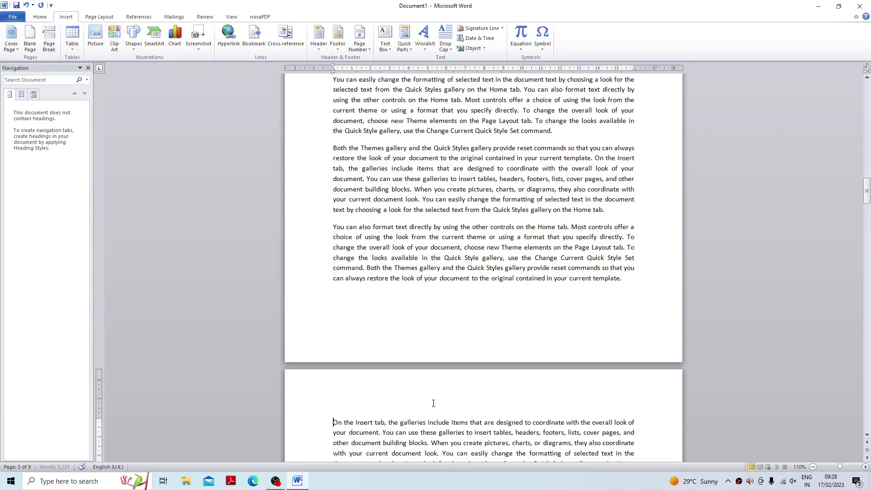
scroll(434, 403, "down", 20)
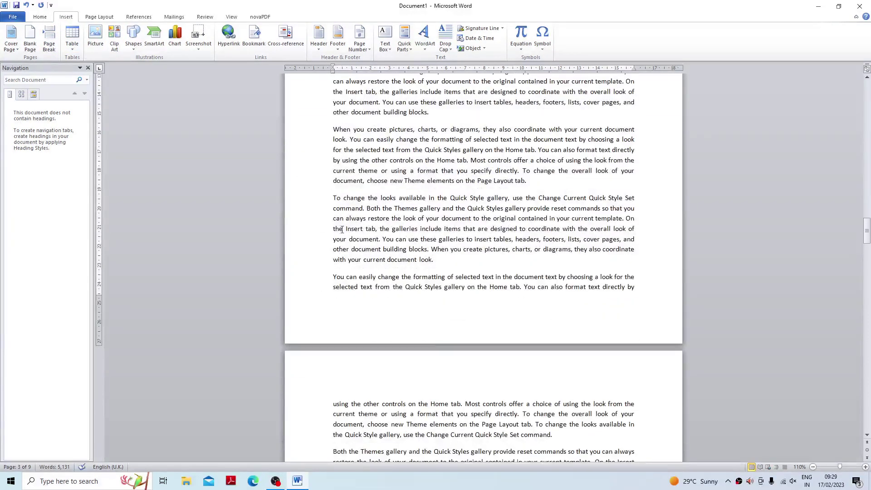
left_click(49, 39)
Step: Delete the document's entire text, leaving a single empty page
scroll(347, 185, "down", 15)
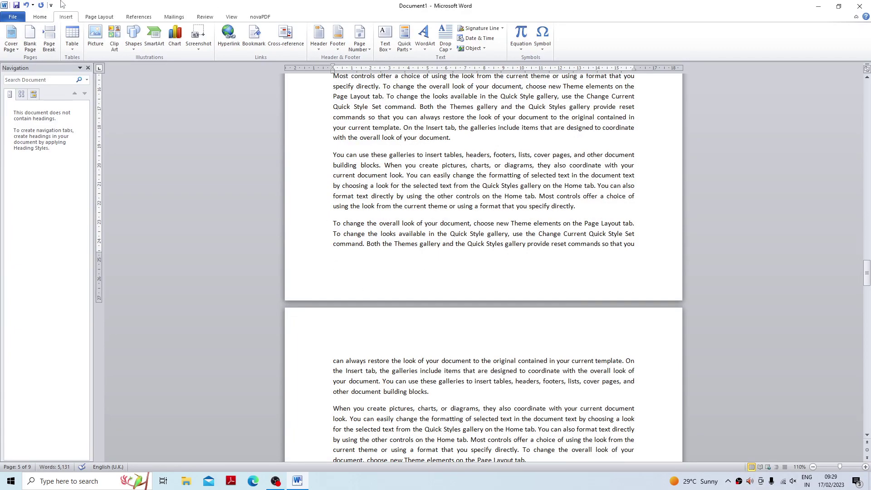
left_click(72, 46)
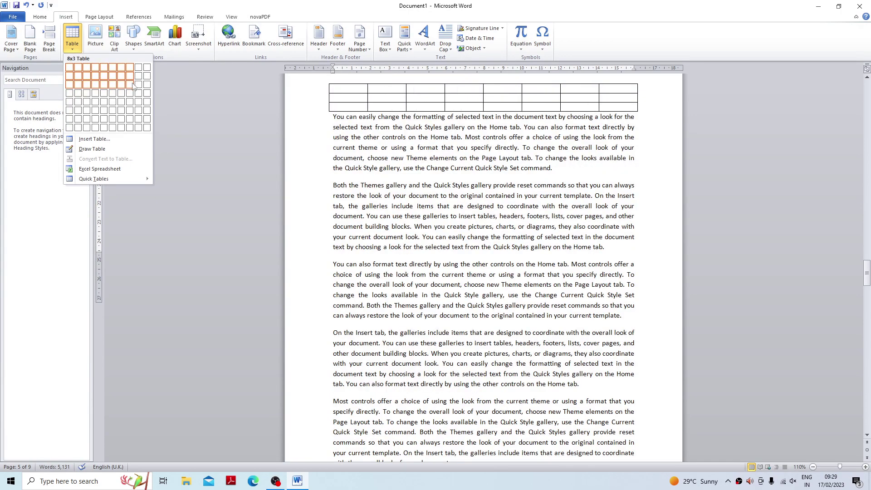
left_click(492, 174)
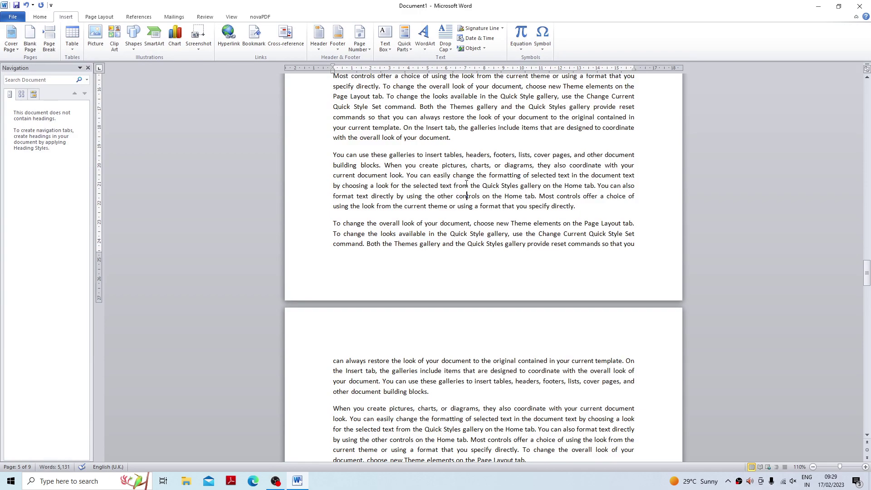
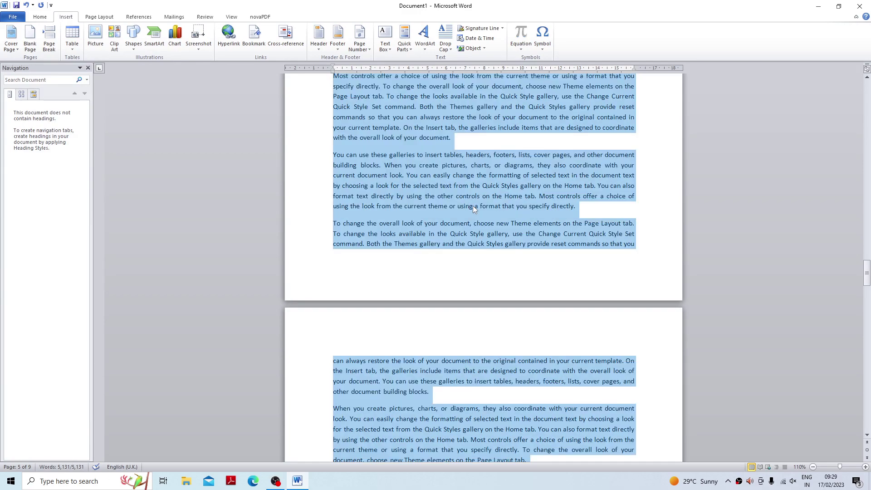
key("Delete")
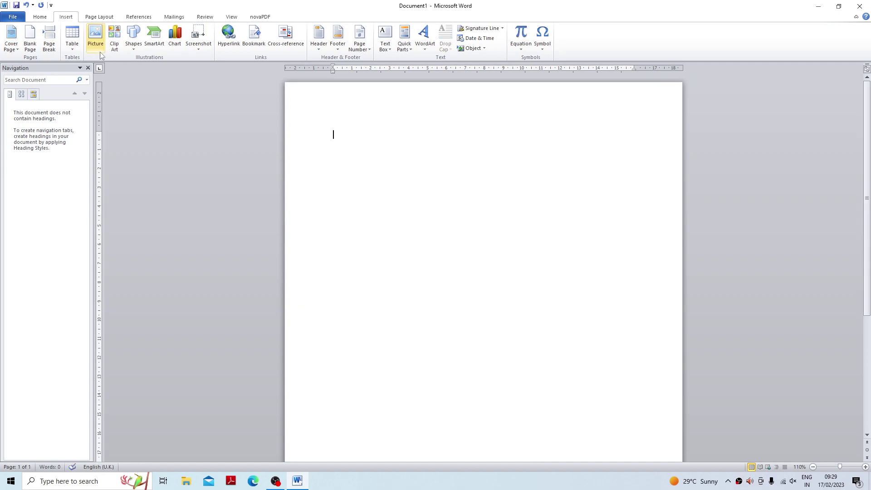
Step: Insert a table with 10 columns and 8 rows on the empty page and zoom in to 170%
left_click(75, 50)
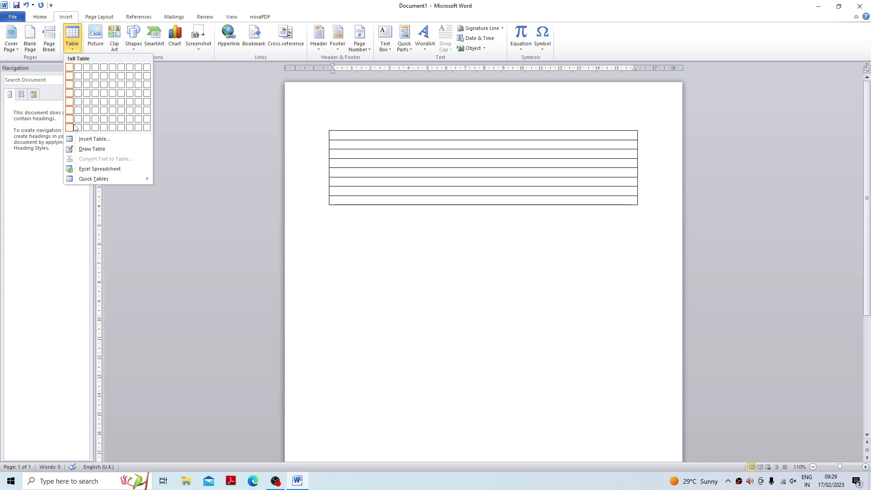
left_click(147, 128)
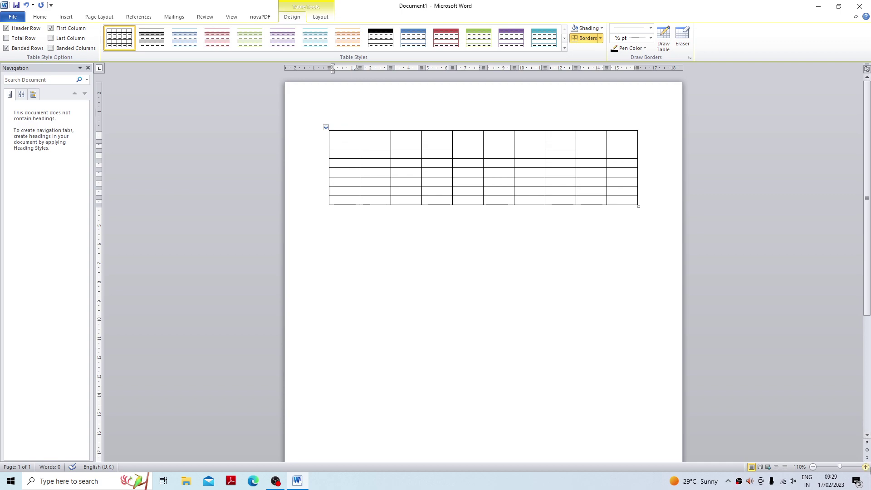
left_click(867, 467)
left_click(867, 468)
left_click(867, 468)
left_click(867, 468)
left_click(866, 468)
left_click(866, 467)
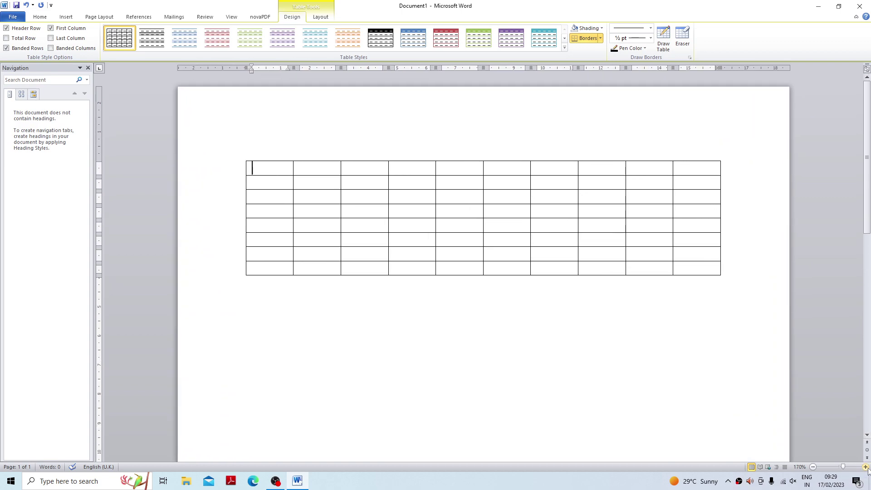
Step: Examine the table's individual cells by placing the cursor in several of them and highlighting a block
left_click(376, 225)
left_click(321, 222)
left_click(367, 213)
left_click(331, 208)
left_click(363, 209)
left_click_drag(474, 227, 696, 278)
left_click(359, 188)
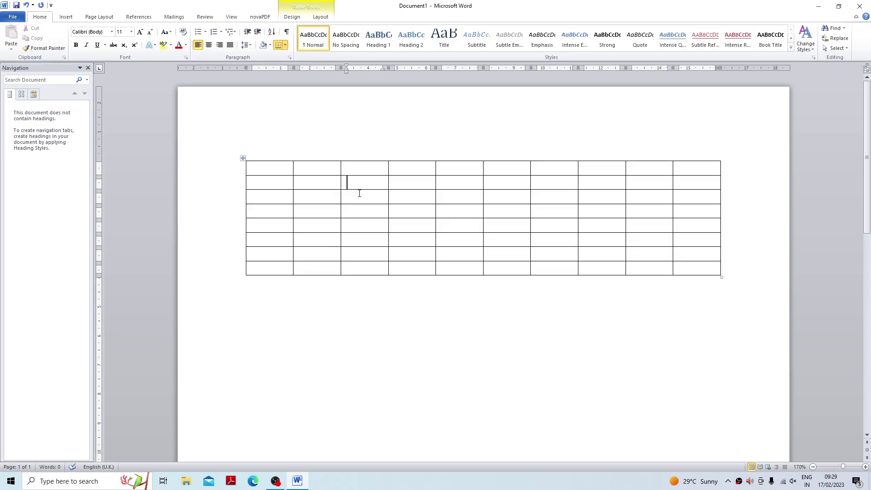
left_click(319, 189)
left_click(431, 228)
left_click(448, 213)
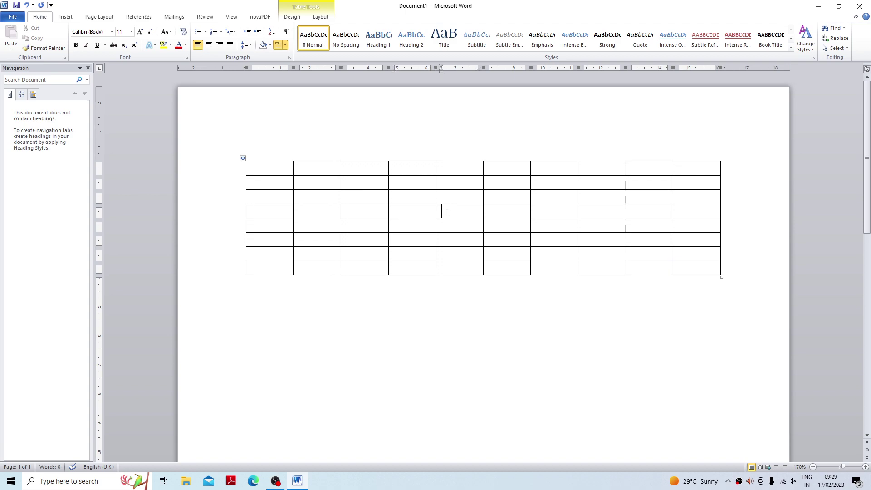
Step: Enter 5646 in the second cell of the table's first row and clear it again
left_click(306, 168)
type("5646")
key("BackSpace")
key("BackSpace")
key("BackSpace")
key("BackSpace")
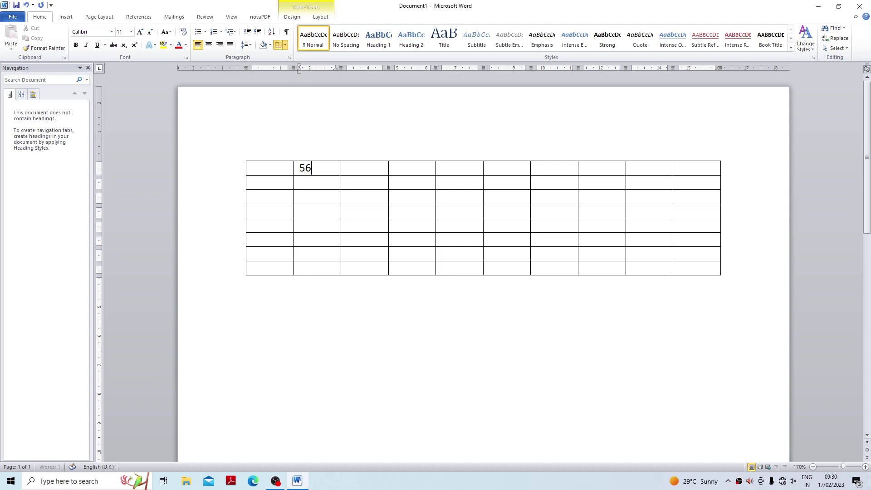
Step: Highlight the first, third and fourth columns, the second and third rows, and finally the whole table
left_click(361, 193)
left_click_drag(272, 169, 272, 267)
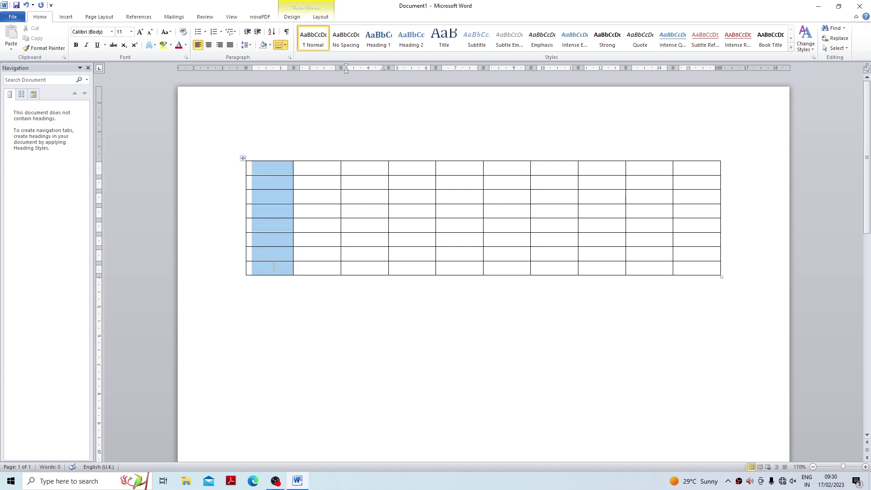
left_click(375, 170)
left_click_drag(375, 170, 358, 268)
left_click_drag(262, 179, 689, 187)
left_click_drag(264, 183, 709, 188)
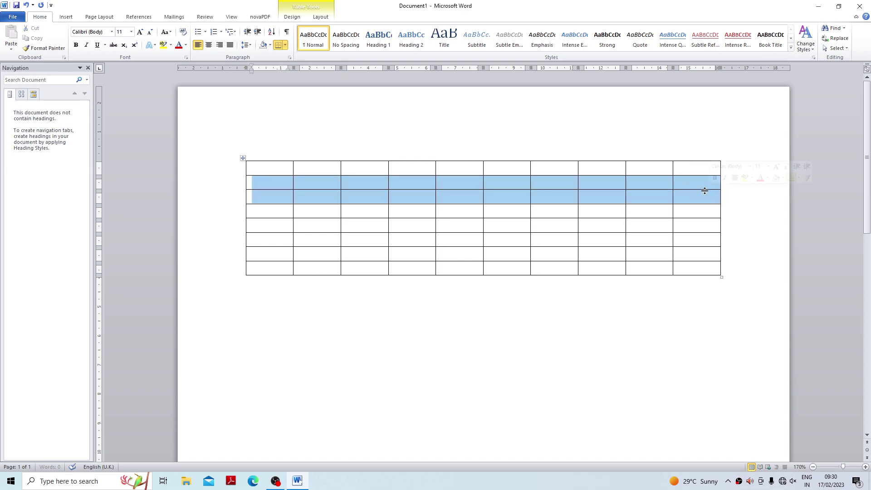
left_click(414, 167)
left_click_drag(414, 167, 413, 270)
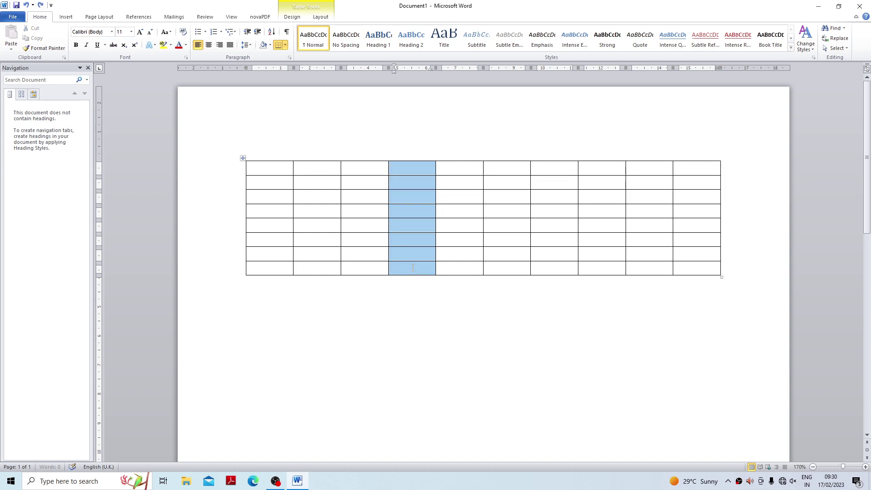
left_click(323, 186)
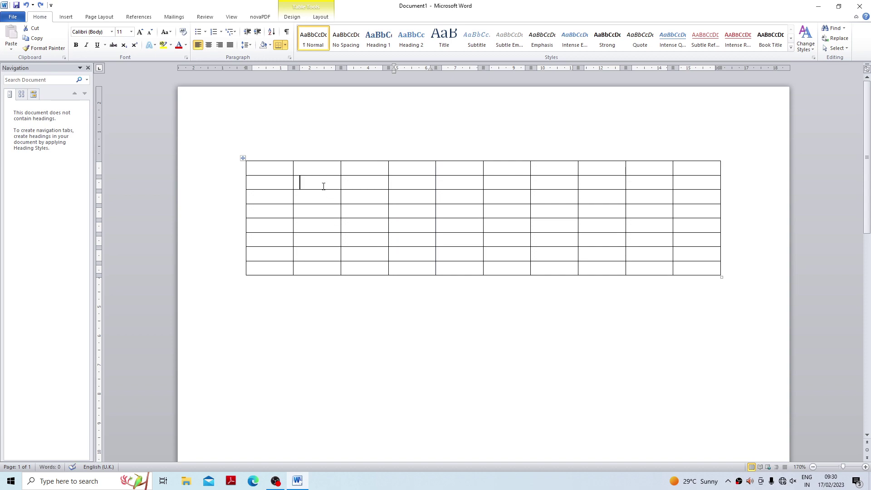
left_click(242, 159)
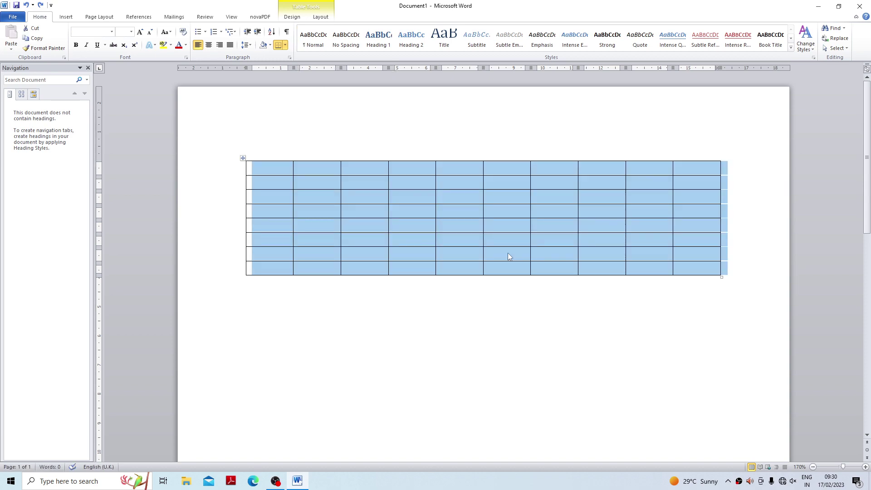
Step: Compare the table design commands with the table layout commands while the cursor is in the table's first cell
left_click(275, 167)
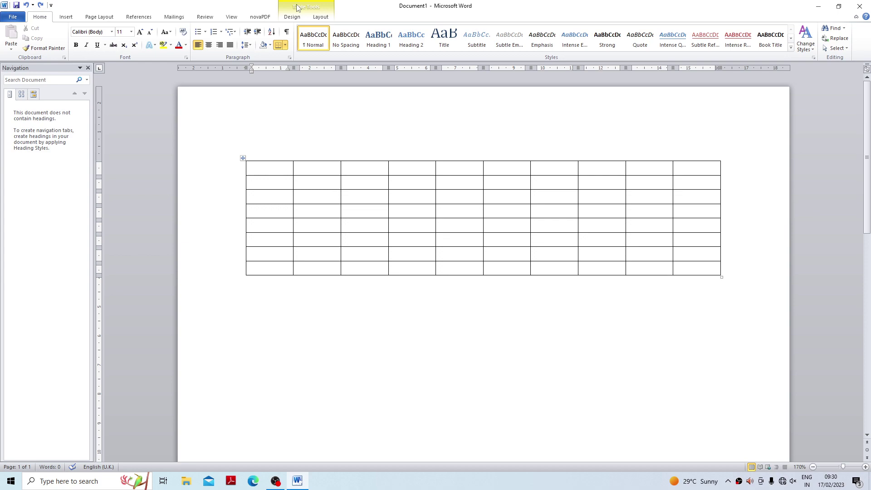
left_click(293, 18)
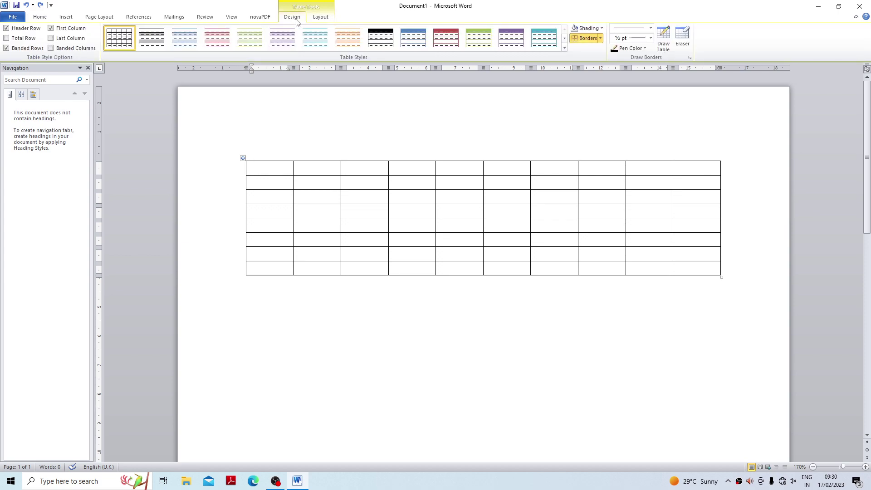
left_click(317, 18)
left_click(293, 18)
left_click(320, 17)
left_click(293, 18)
left_click(320, 17)
left_click(294, 18)
left_click(318, 17)
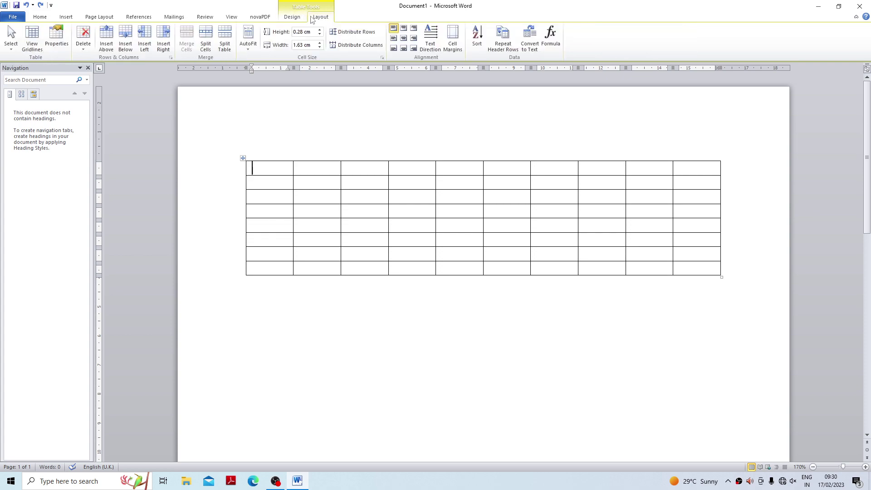
left_click(292, 19)
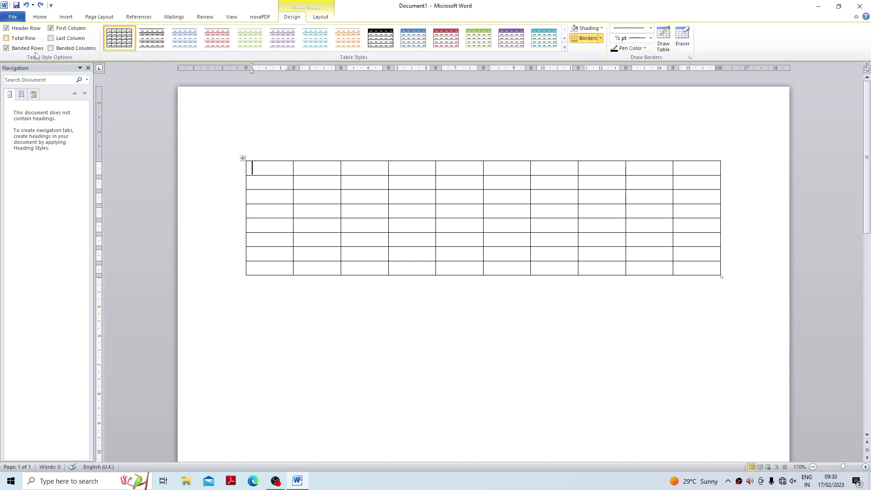
Step: Close the navigation pane and apply the built-in orange table style with solid orange header row and first column and white gridlines
left_click(88, 68)
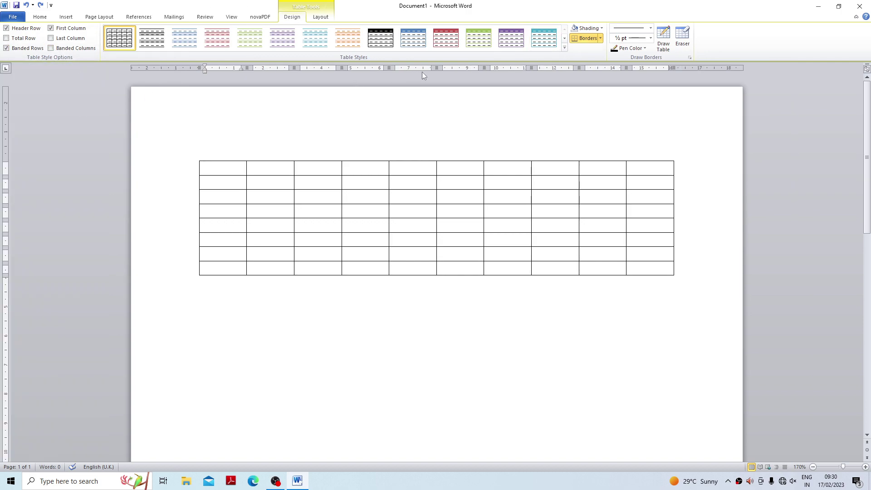
left_click(565, 50)
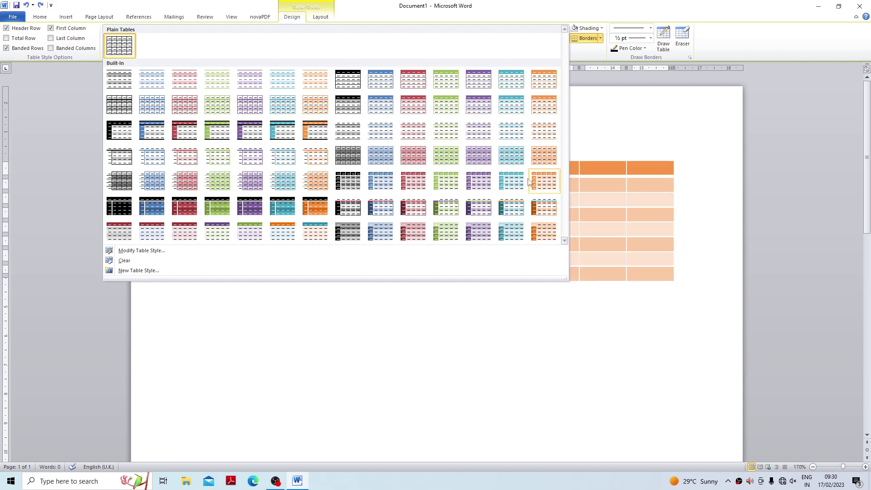
left_click(543, 184)
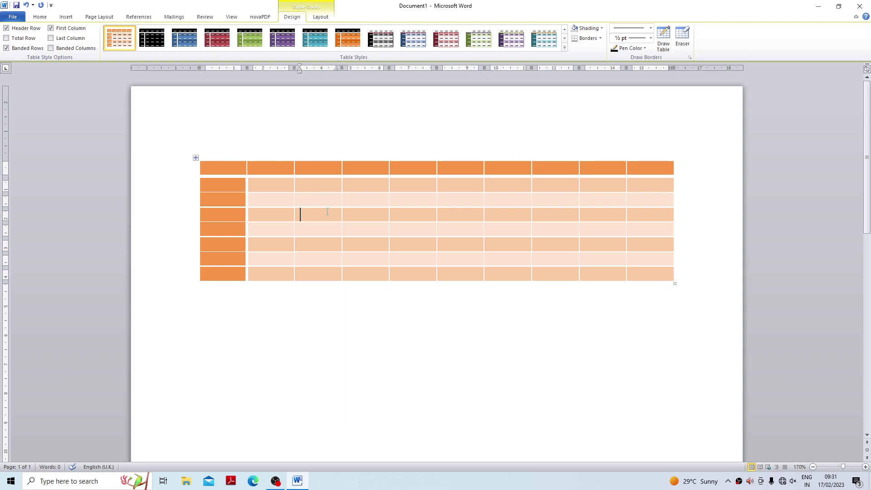
Step: Examine the styled table by highlighting its header row, last row, first column and last column in turn
left_click(224, 169)
left_click_drag(231, 173, 648, 171)
left_click_drag(222, 274, 647, 283)
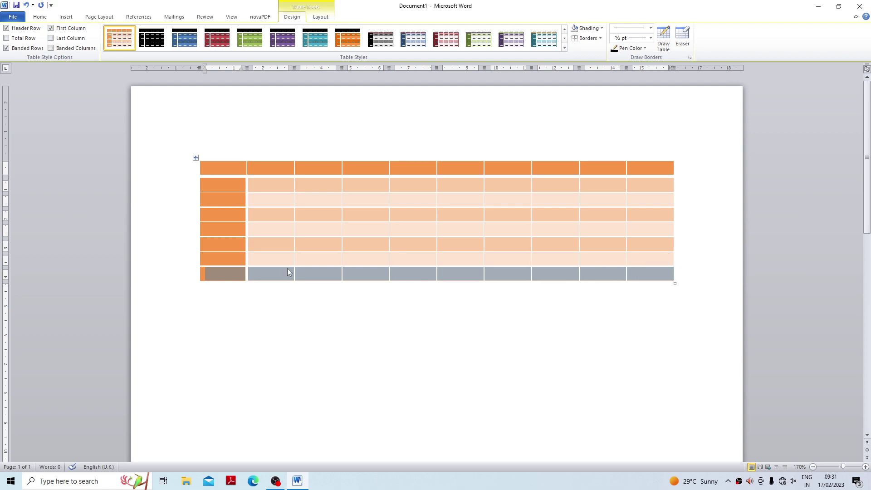
left_click_drag(217, 168, 223, 273)
left_click_drag(638, 167, 649, 274)
left_click(419, 210)
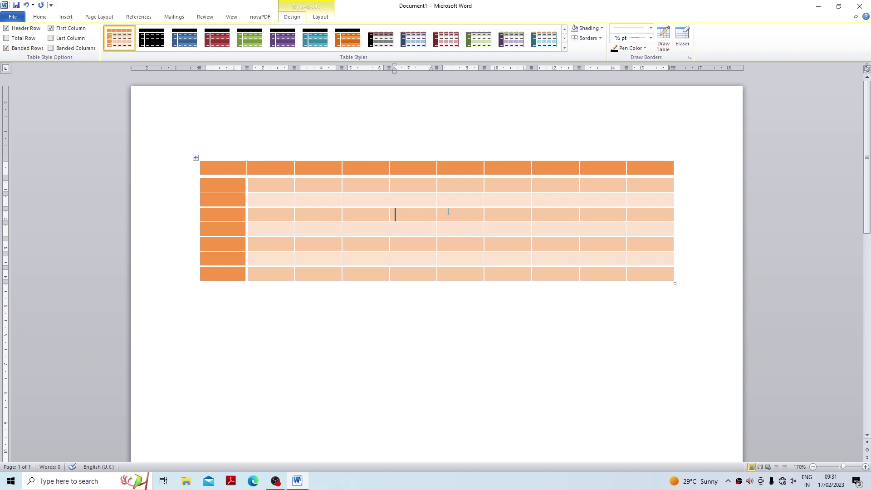
Step: Switch the Header Row and First Column style options off and on again repeatedly, leaving both enabled
left_click(6, 28)
left_click(7, 28)
left_click(6, 28)
left_click(7, 29)
left_click(50, 29)
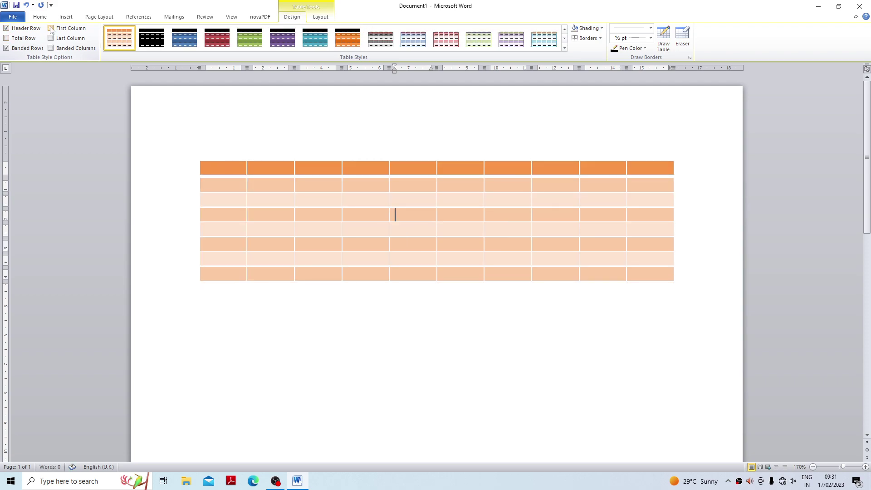
left_click(51, 29)
left_click(51, 29)
left_click(51, 29)
left_click(51, 29)
left_click(51, 28)
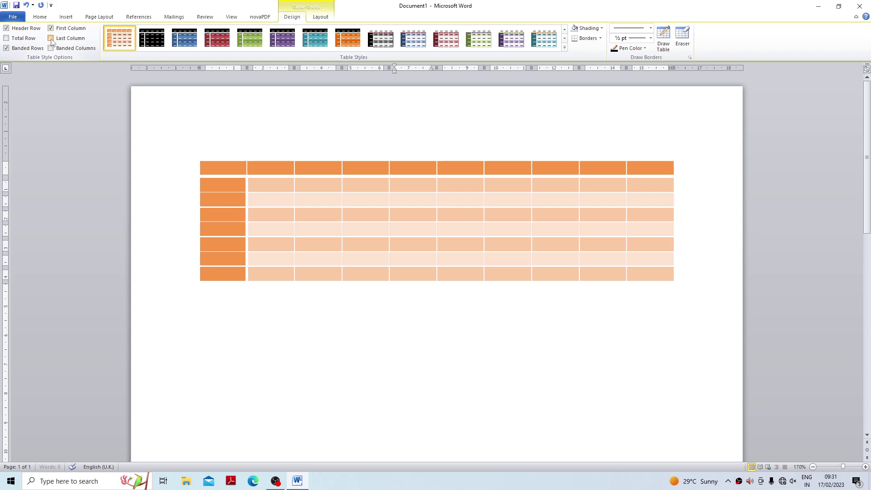
Step: Enable the Last Column and Total Row style options and highlight the table's bottom row
left_click(51, 39)
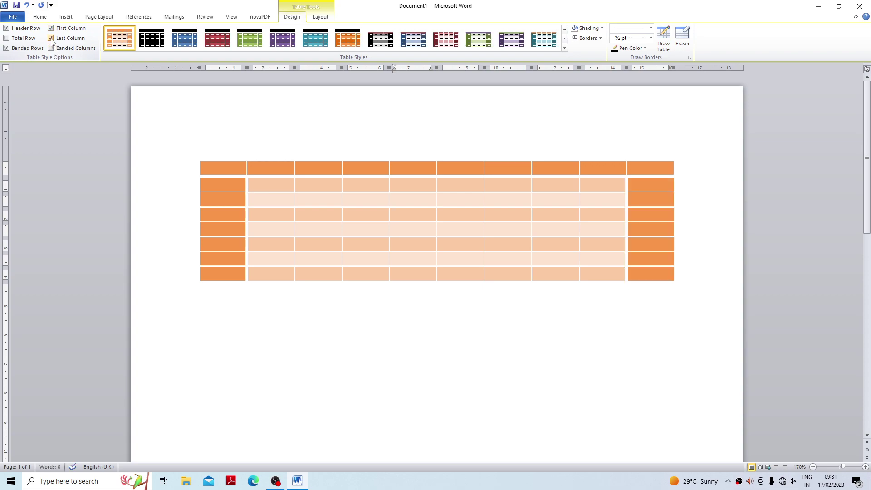
left_click(6, 39)
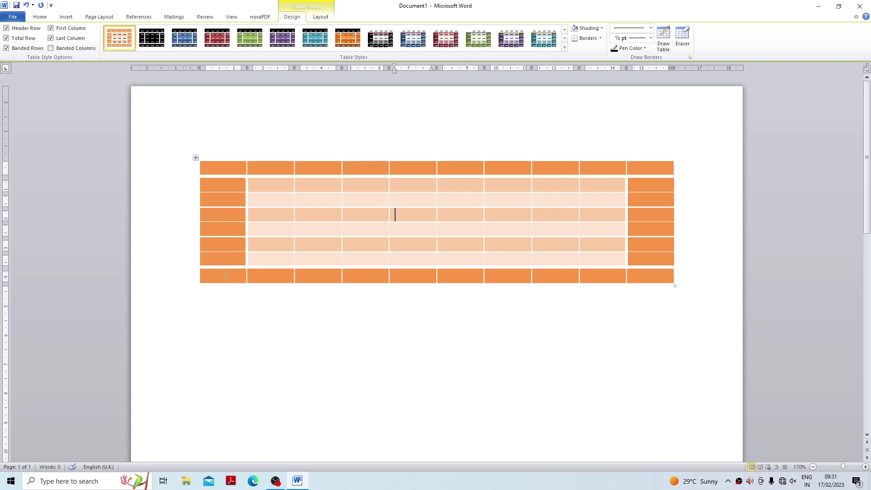
left_click_drag(232, 275, 666, 276)
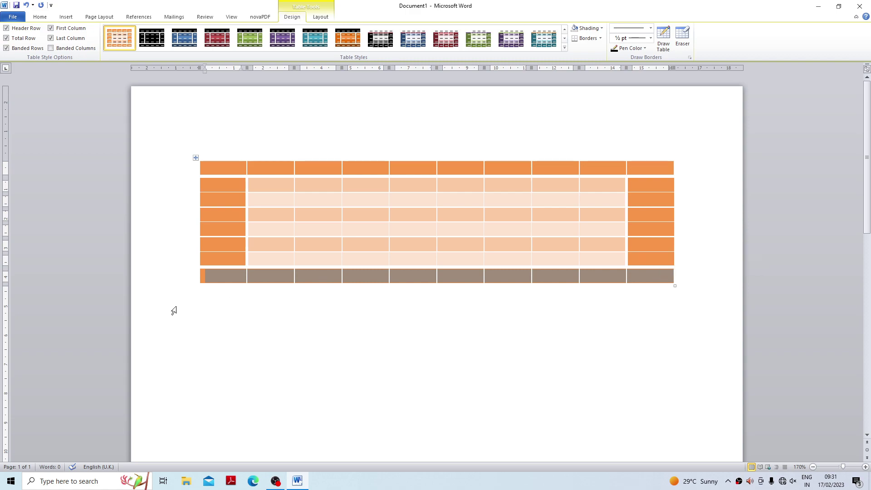
left_click(216, 275)
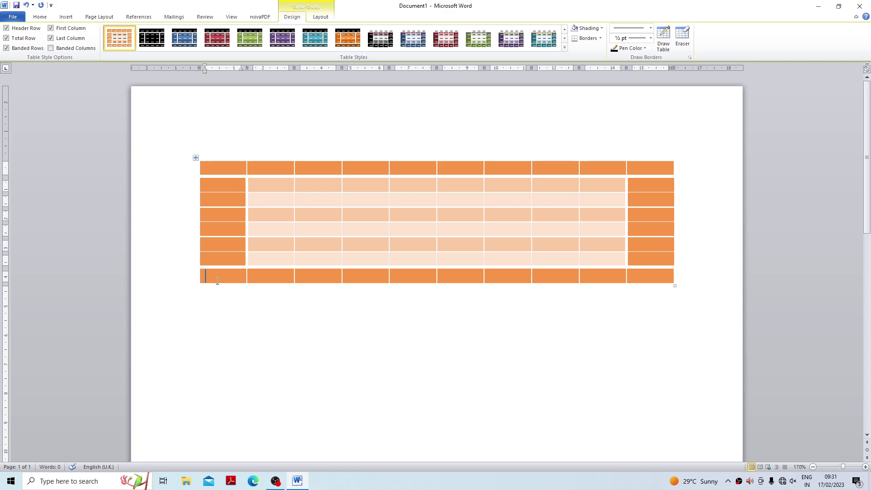
Step: Disable the Total Row, Last Column and First Column style options for the table
left_click(6, 39)
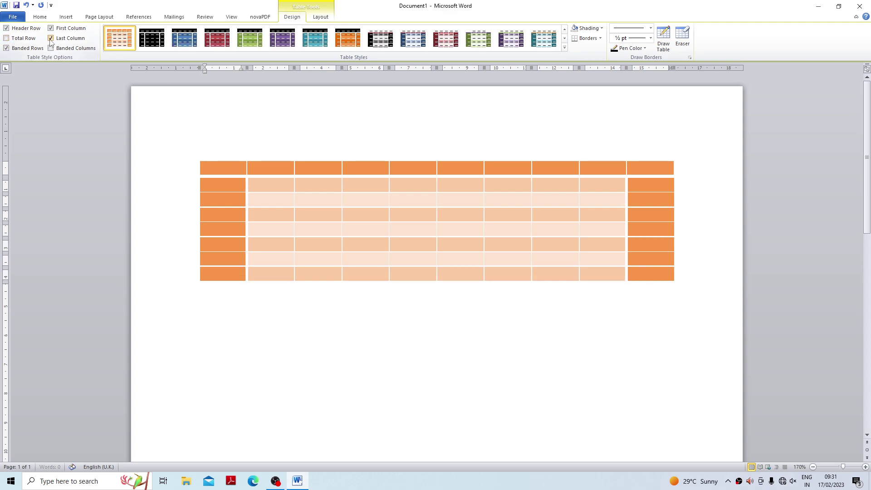
left_click(51, 38)
left_click(51, 29)
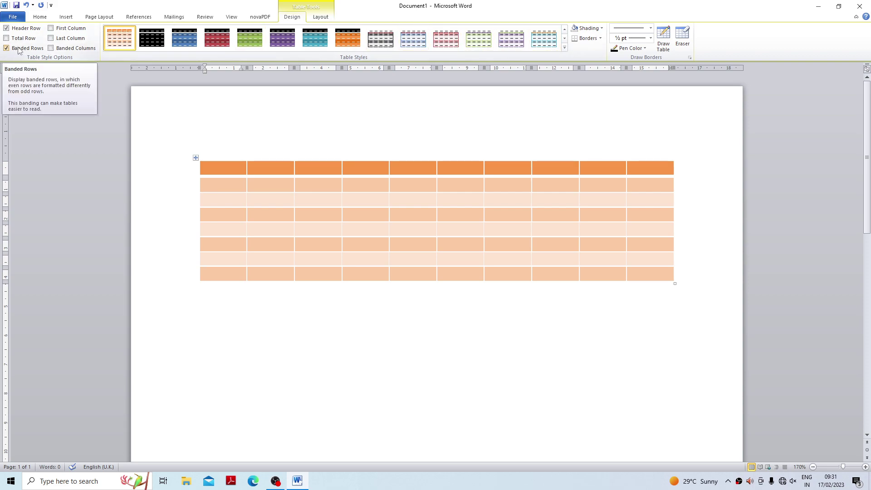
Step: Examine the alternating row shading by highlighting parts of the light and dark rows below the header
left_click_drag(204, 184, 457, 188)
left_click(216, 202)
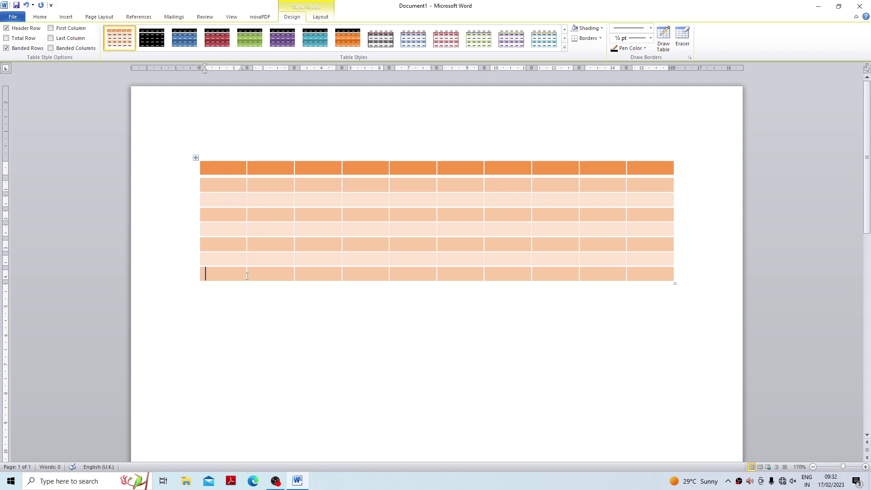
left_click_drag(232, 276, 232, 271)
left_click(226, 257)
left_click(226, 230)
left_click_drag(223, 275, 279, 276)
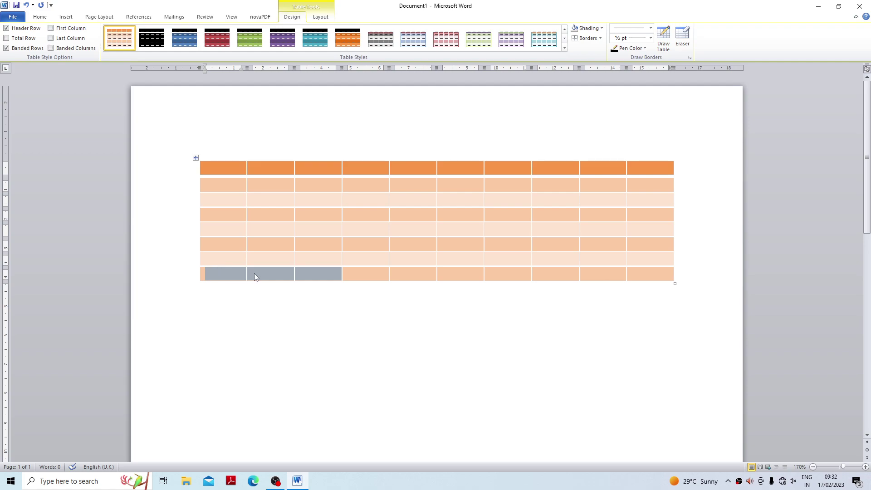
left_click_drag(211, 257, 352, 252)
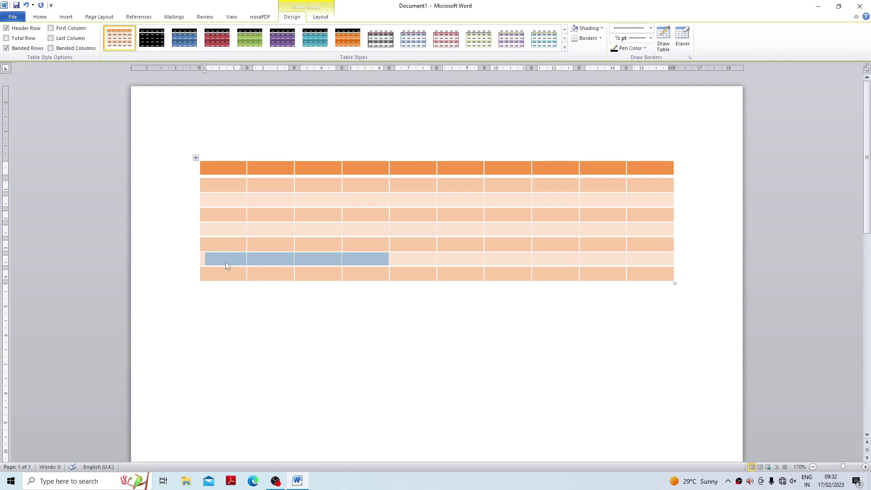
left_click(226, 259)
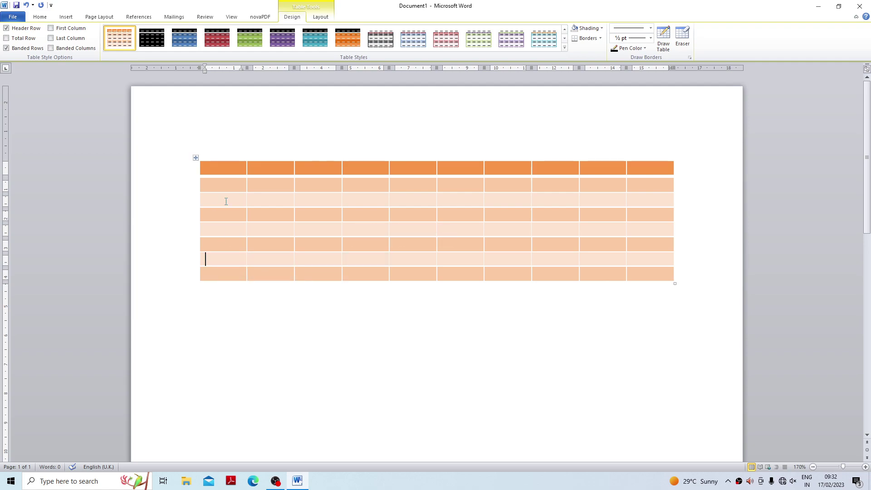
Step: Disable the Banded Rows style option after toggling it for comparison, and enable Banded Columns instead
left_click(6, 48)
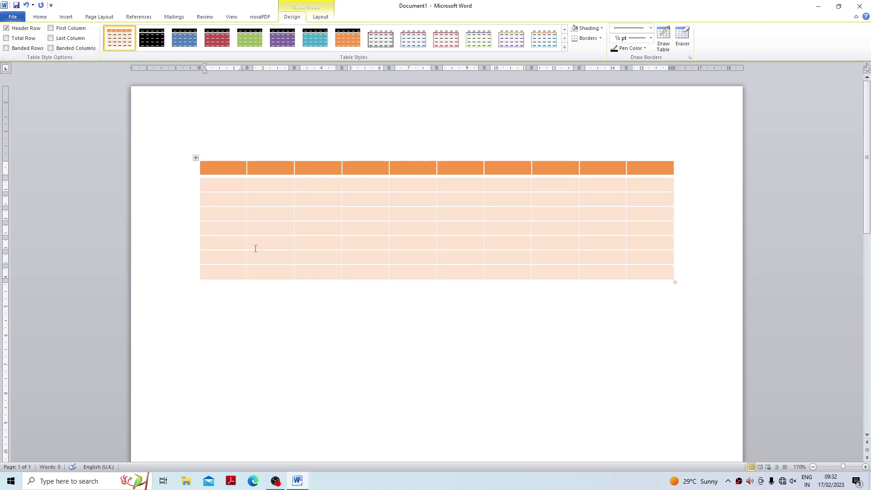
left_click(7, 48)
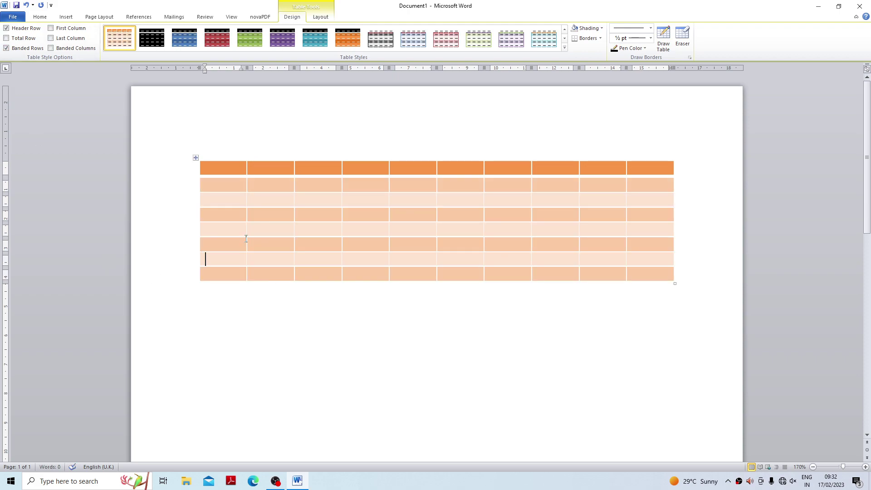
left_click(6, 48)
left_click(50, 48)
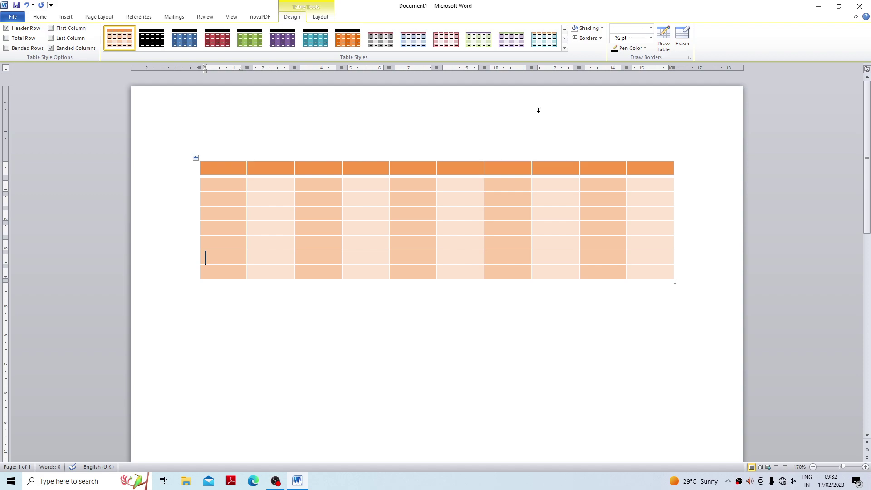
Step: Change the table to the built-in light orange grid style with orange cell borders and no solid header row
left_click(565, 48)
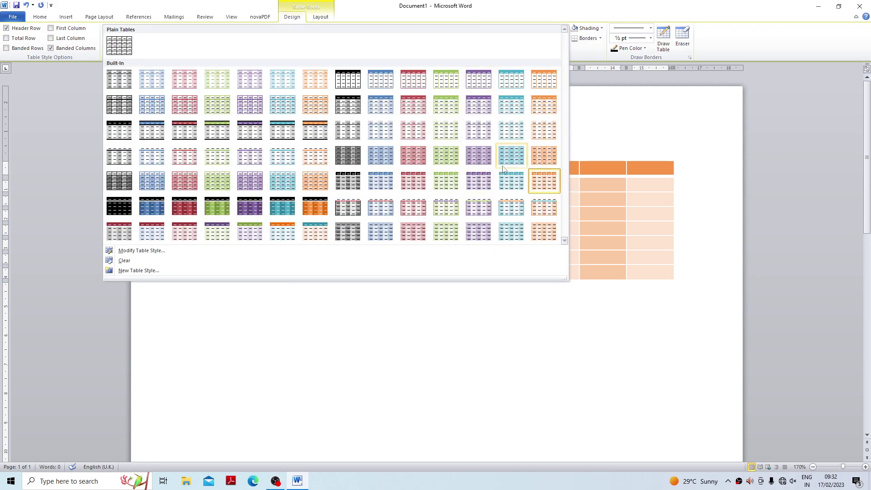
left_click(537, 151)
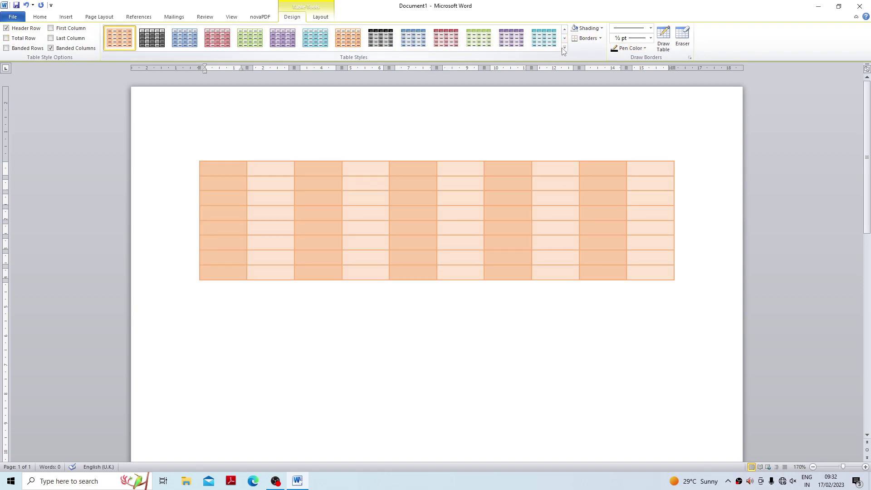
left_click(563, 47)
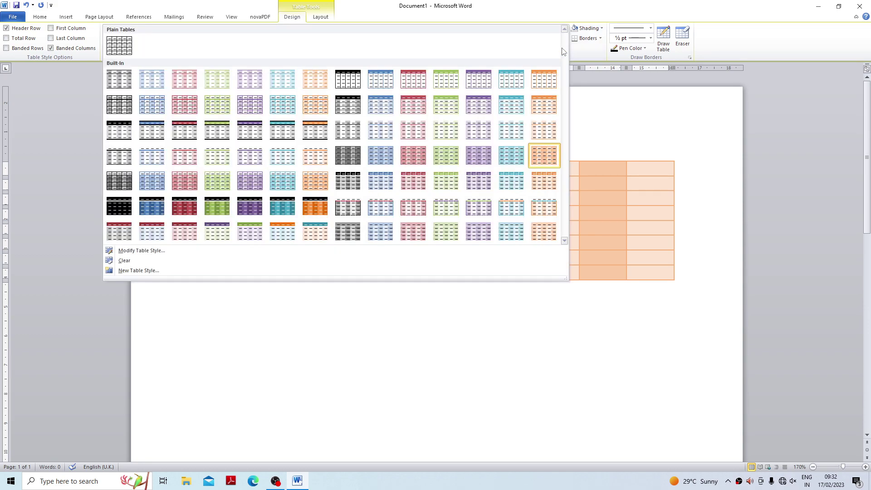
left_click(606, 65)
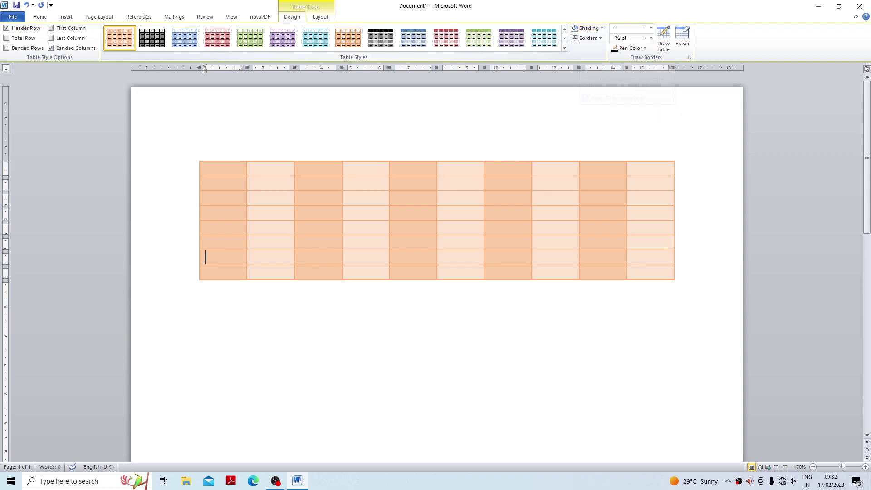
left_click(40, 17)
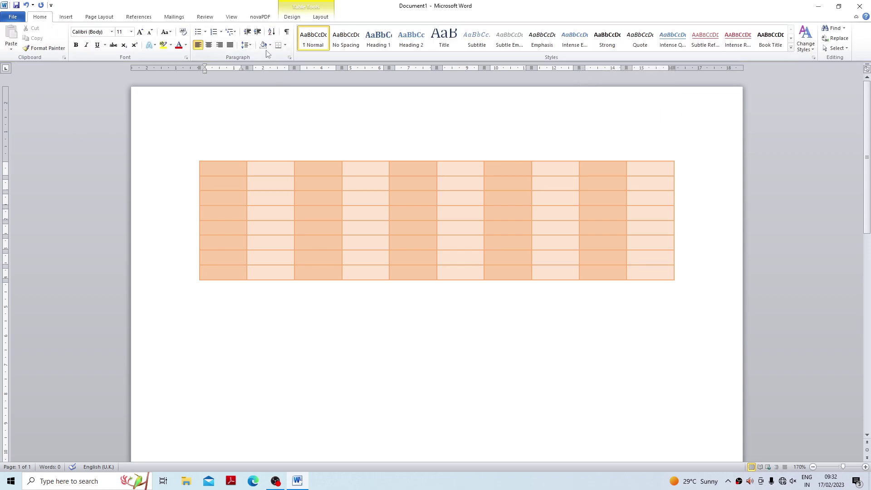
left_click(292, 17)
left_click(602, 28)
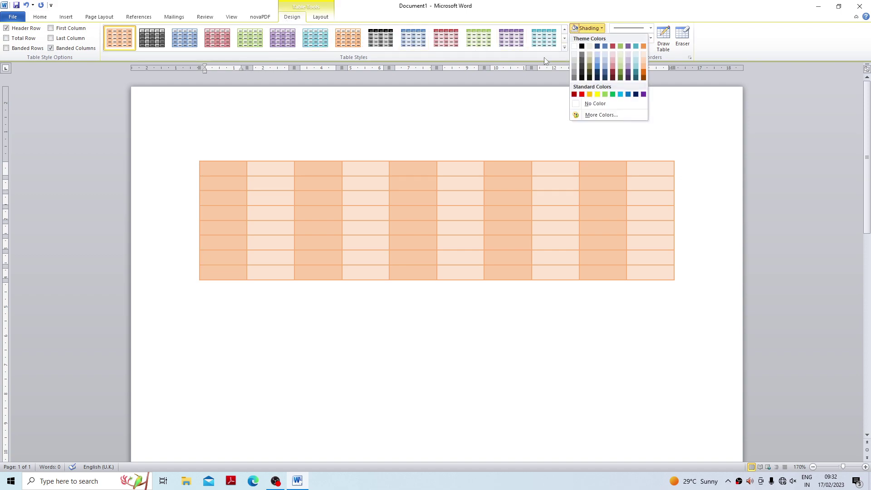
left_click(507, 130)
left_click(253, 228)
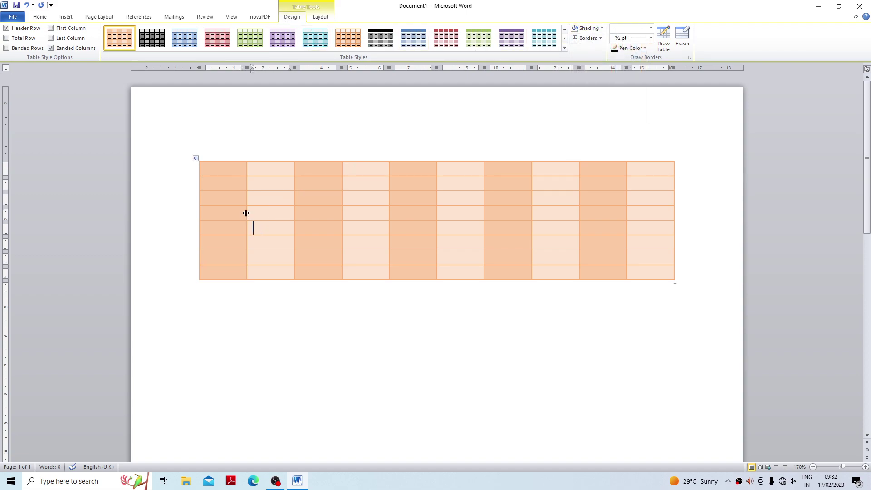
Step: Select the table's first row, preview shading colours on it and set its shading to No Color
left_click_drag(225, 173, 637, 176)
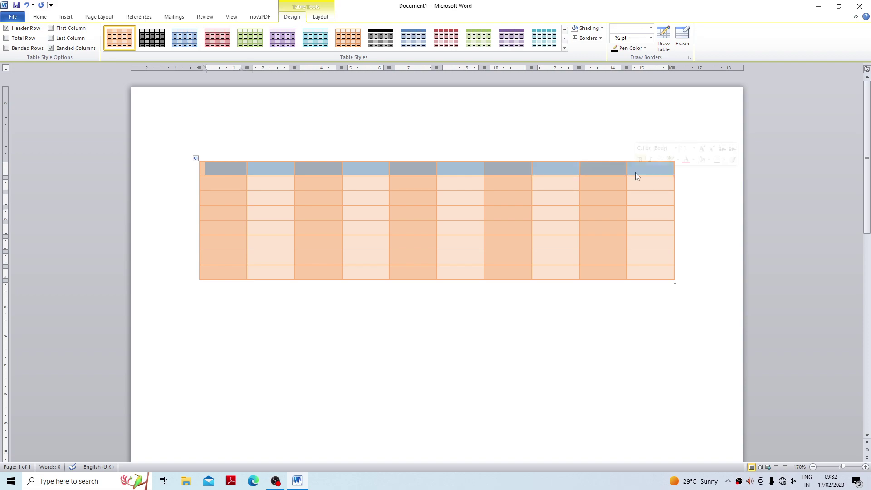
left_click(602, 28)
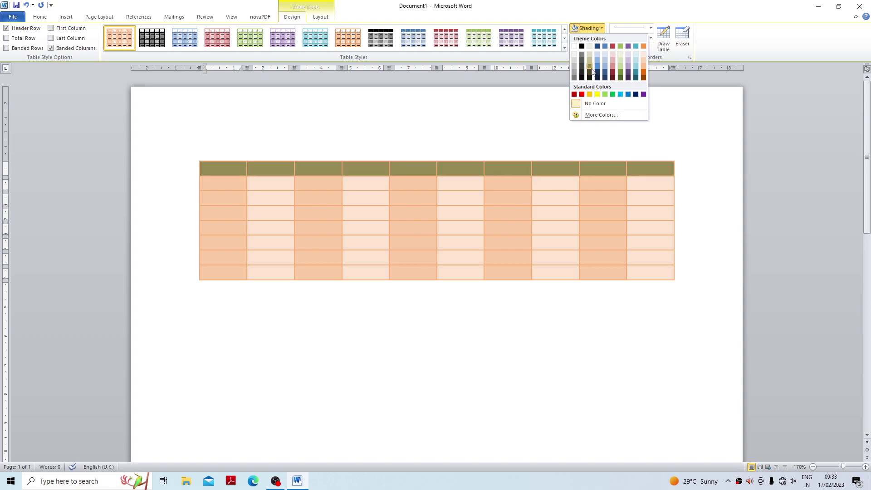
left_click(589, 103)
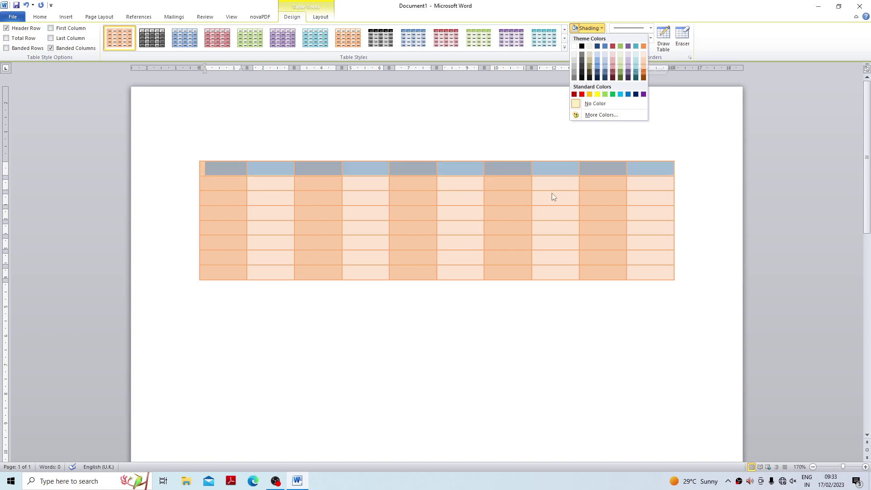
left_click(600, 38)
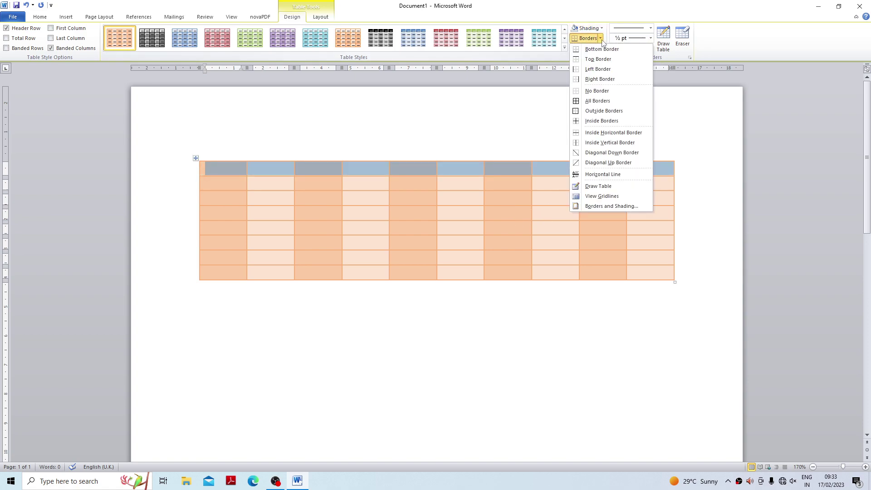
left_click(401, 220)
left_click(401, 219)
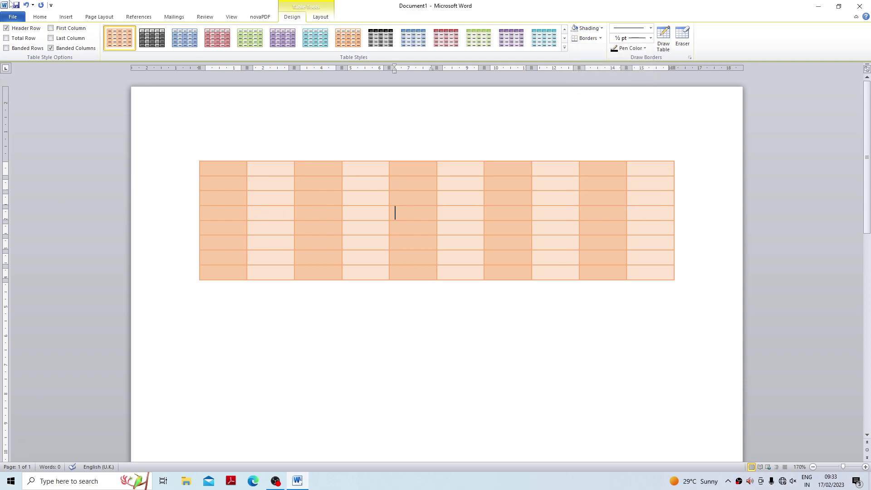
left_click(320, 17)
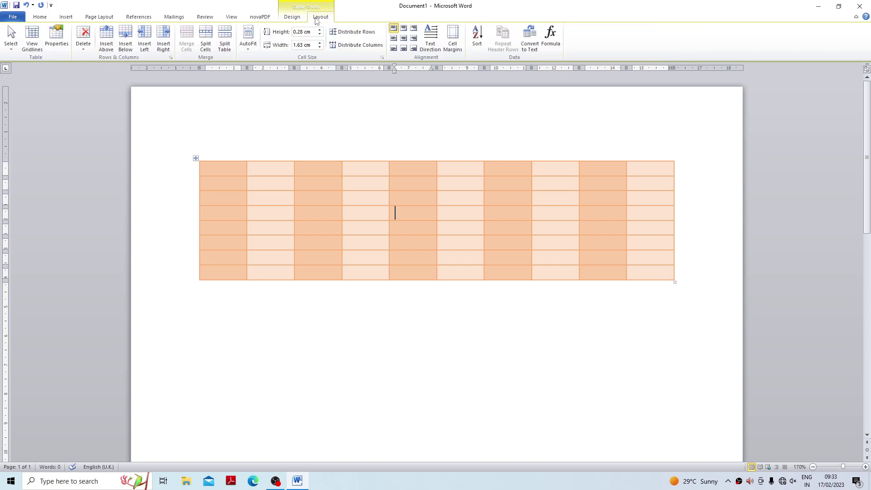
left_click(39, 46)
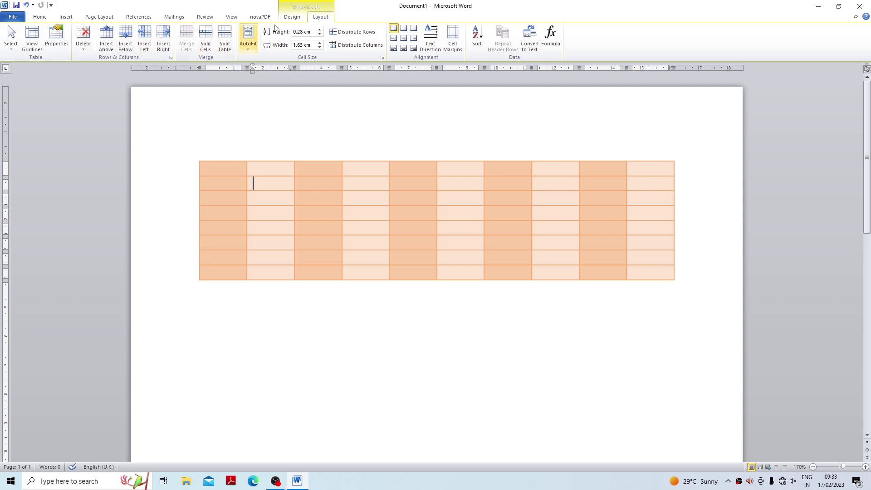
left_click(292, 16)
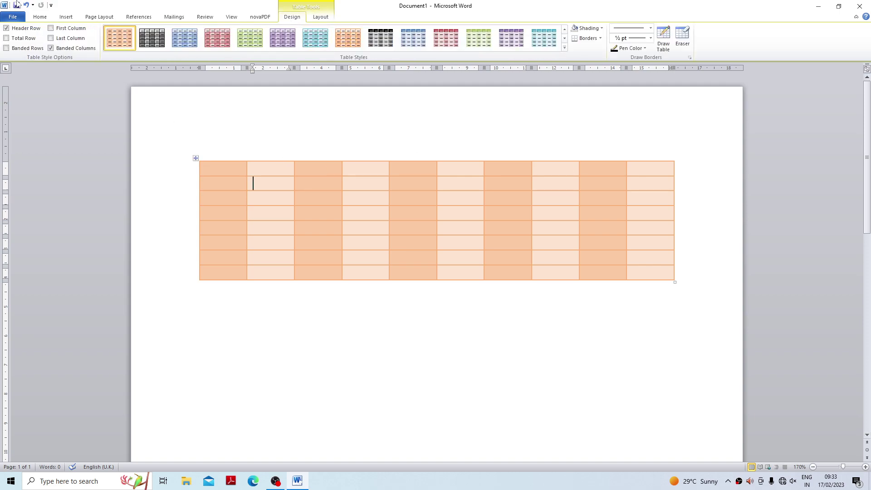
Step: Check the orange table in the print preview and return to the document without closing it
left_click(14, 18)
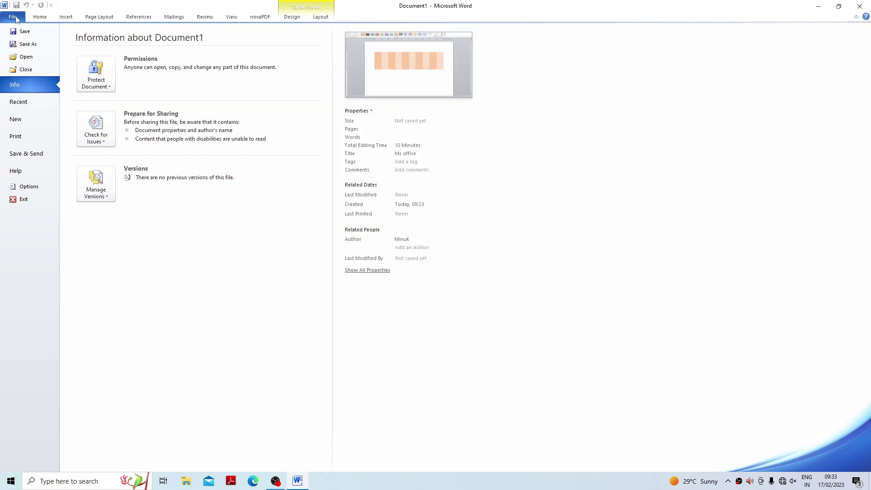
left_click(21, 137)
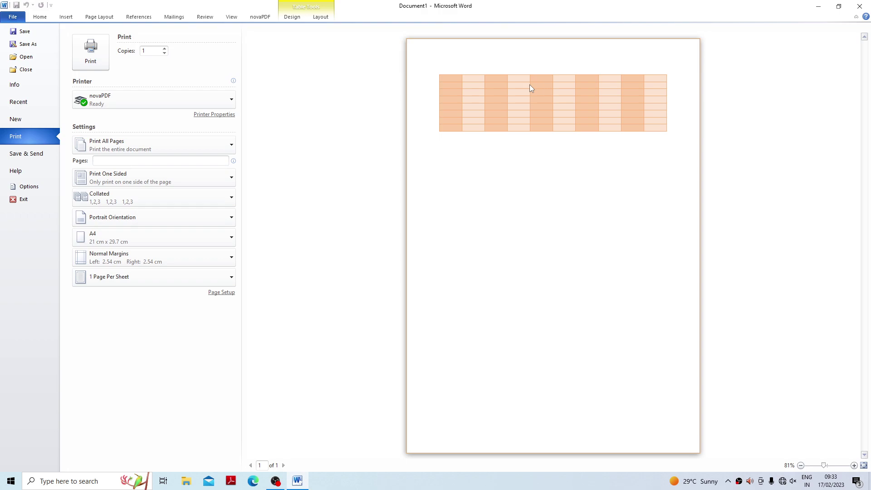
left_click(859, 7)
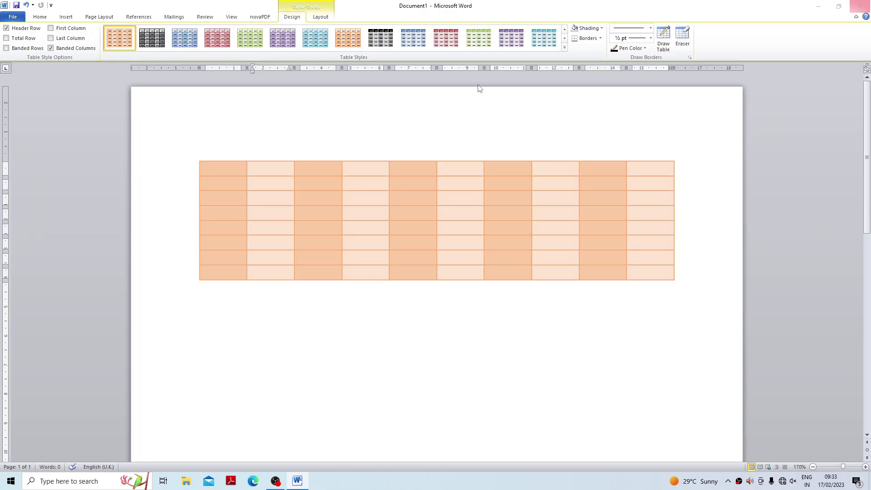
left_click(528, 211)
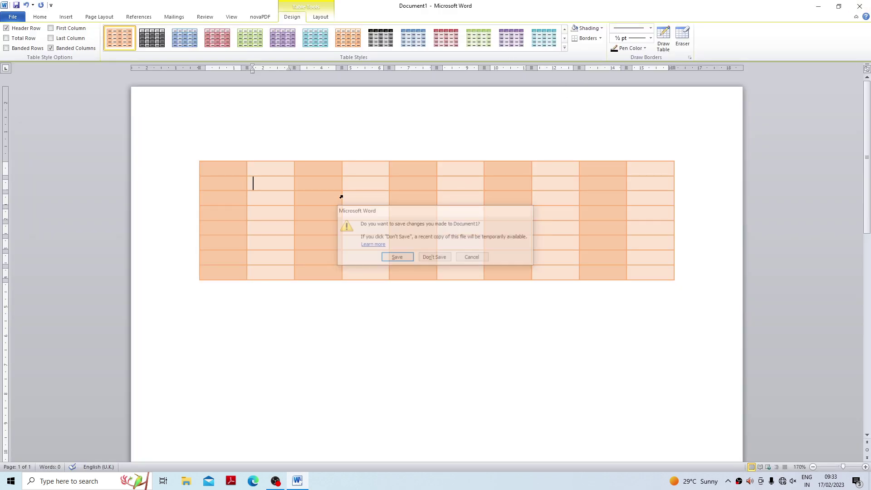
Step: Select the whole table and apply the built-in purple style with horizontal lines only below the header and last row
left_click(199, 168)
left_click_drag(205, 169, 754, 271)
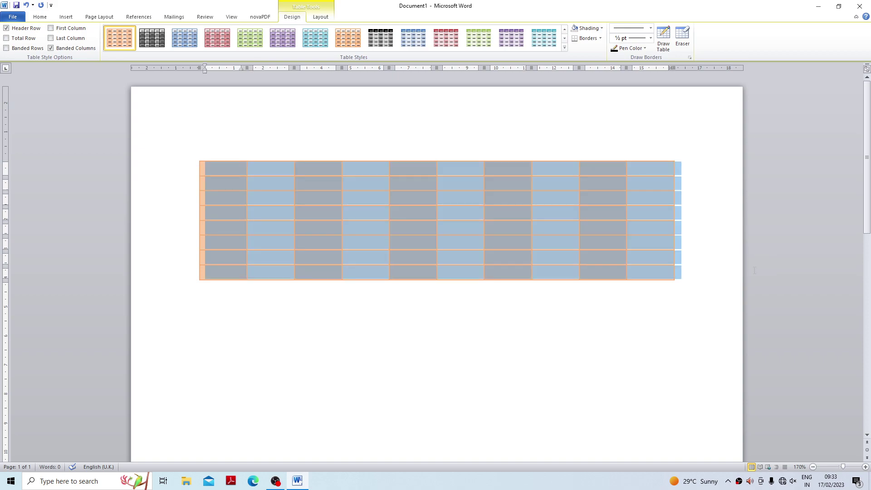
left_click(564, 48)
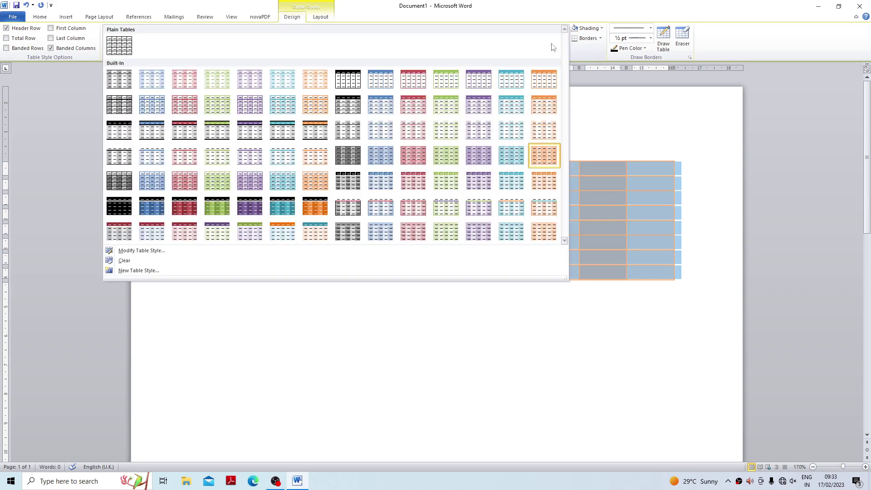
left_click(475, 130)
left_click(418, 208)
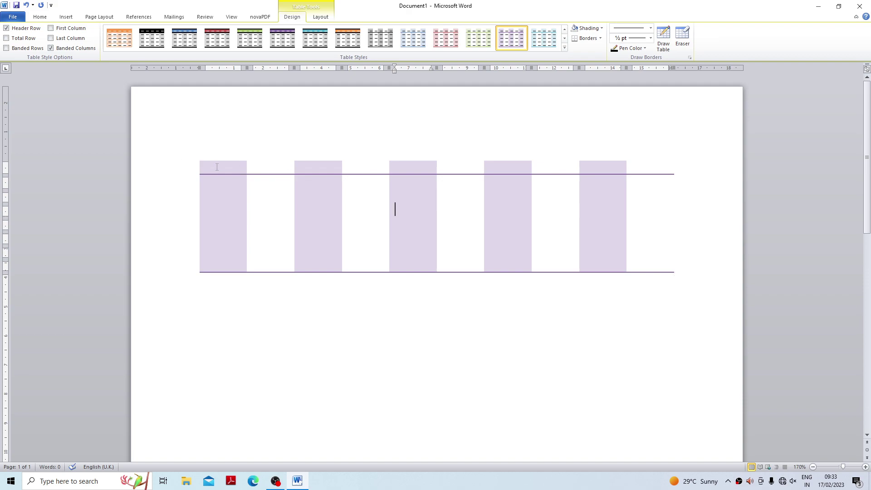
Step: Select the whole purple table and turn on View Gridlines
left_click(197, 160)
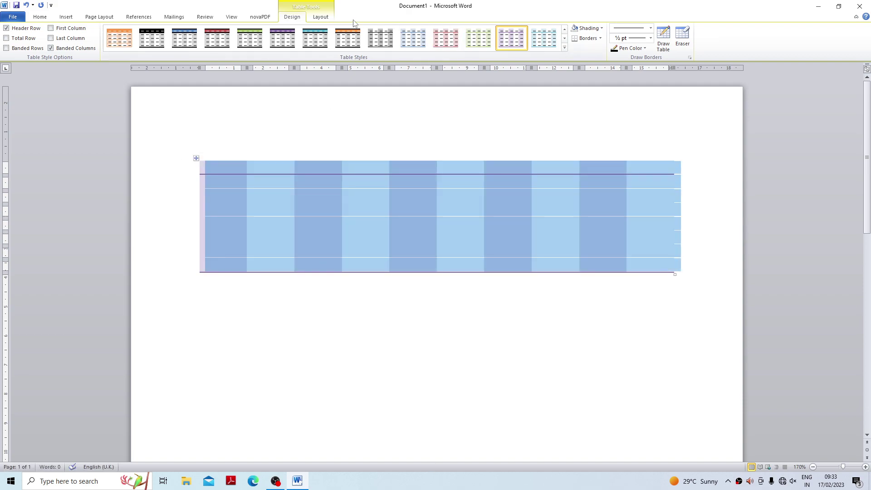
left_click(323, 18)
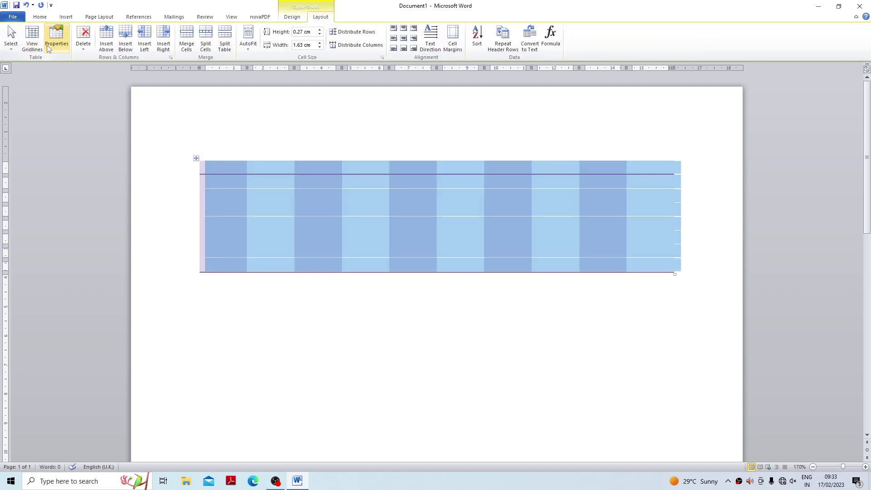
left_click(31, 49)
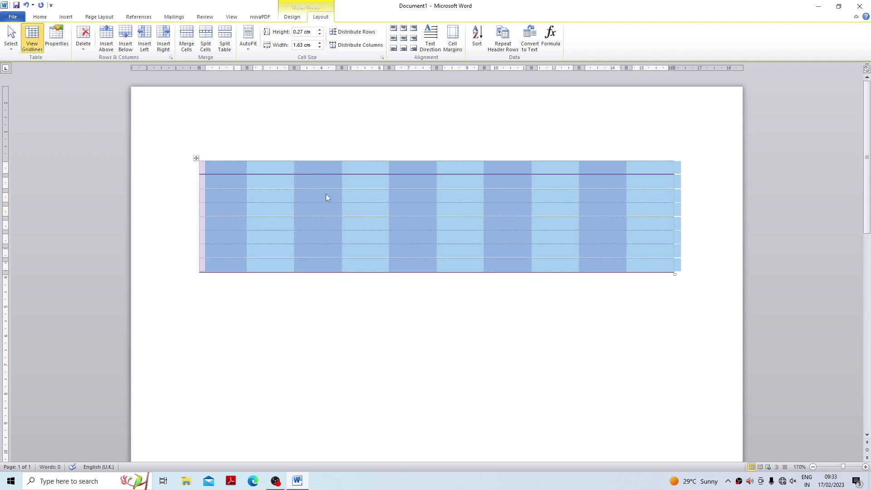
Step: Examine the dashed cell gridlines by highlighting the header row and part of the last row
left_click(326, 194)
left_click(229, 182)
left_click(245, 193)
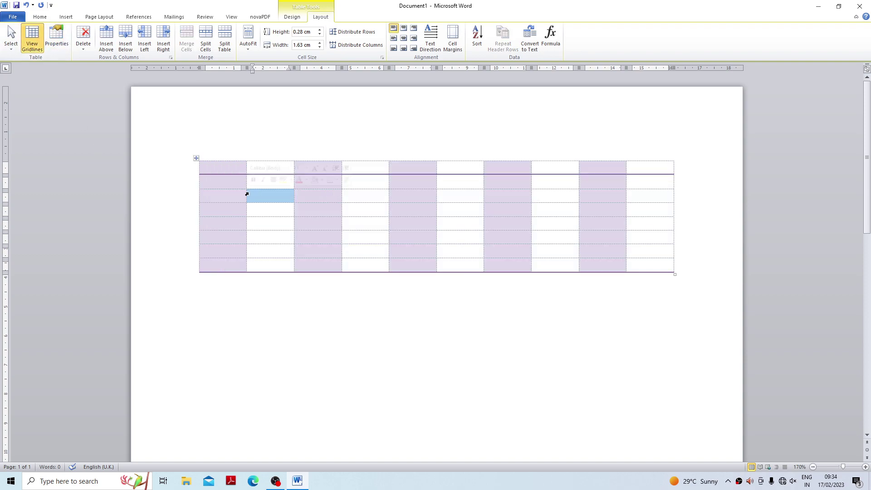
left_click_drag(207, 167, 641, 175)
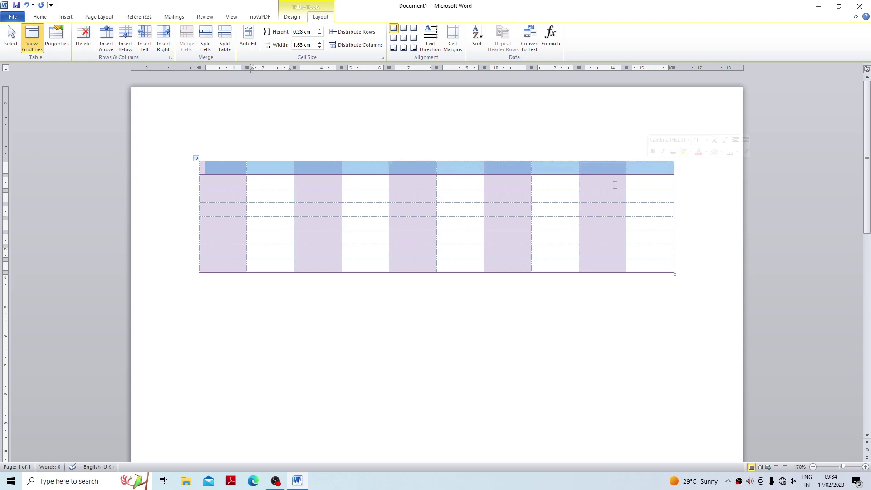
left_click_drag(208, 263, 508, 264)
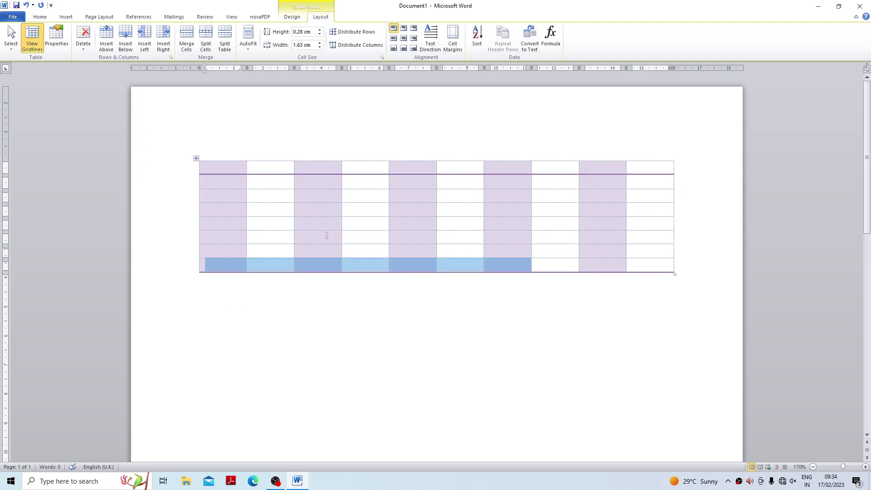
left_click(225, 191)
left_click(264, 198)
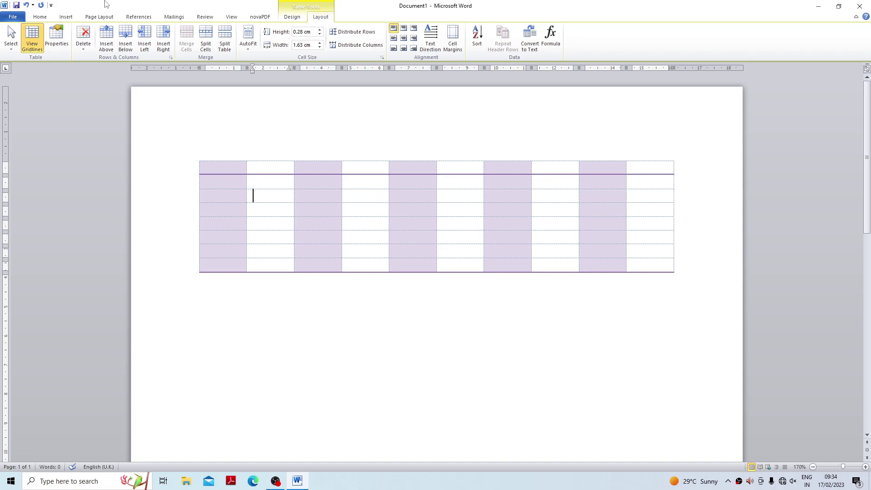
Step: Check in the print preview whether the table's gridlines would be printed, and return to the table design options
left_click(16, 18)
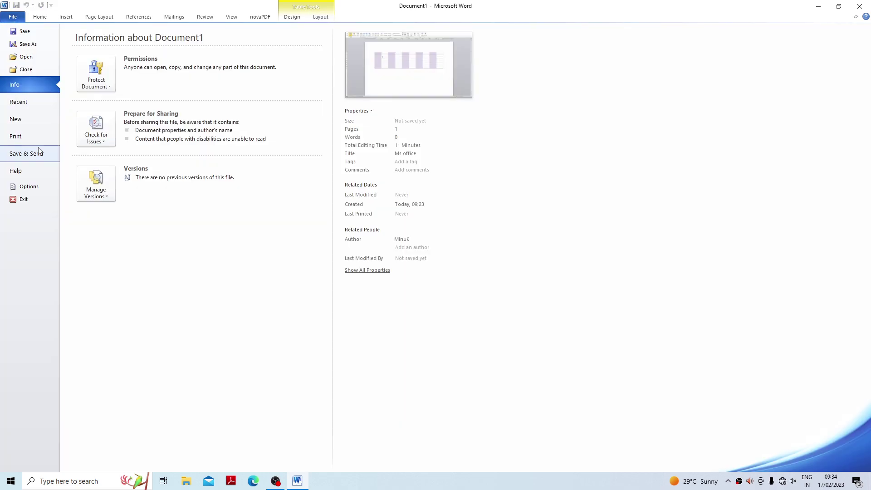
left_click(25, 139)
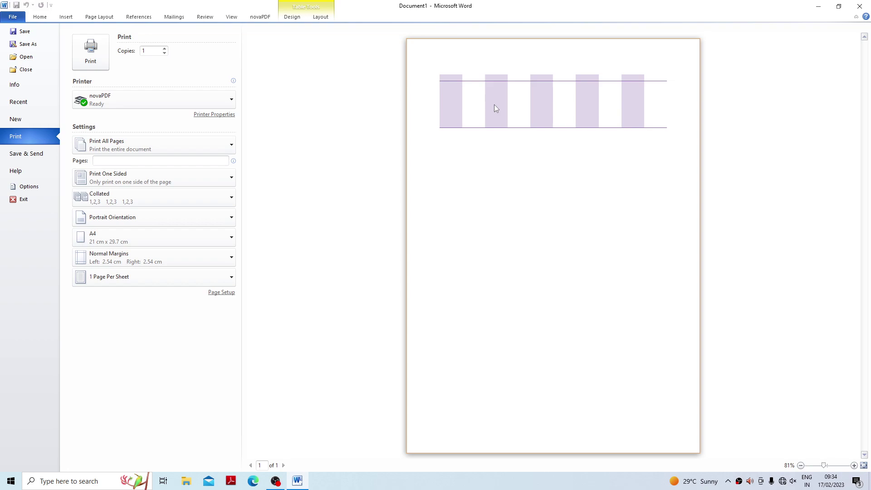
left_click(292, 17)
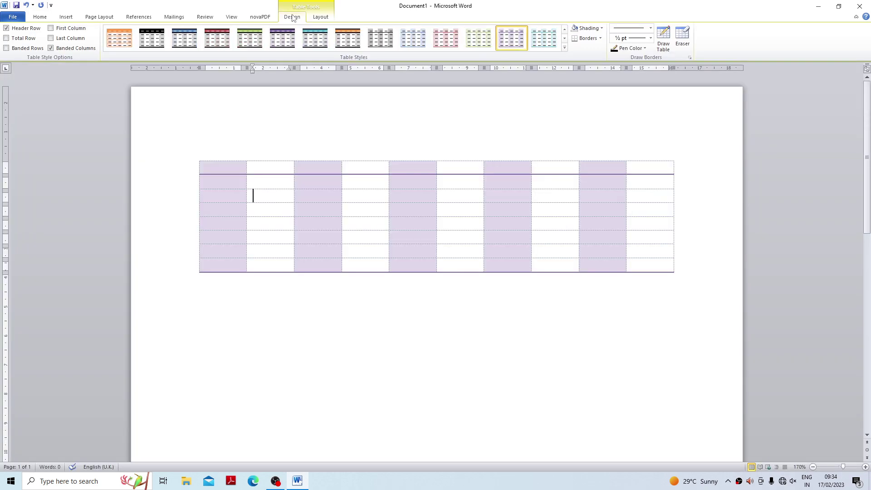
Step: Select the whole table and apply All Borders to it
left_click(195, 157)
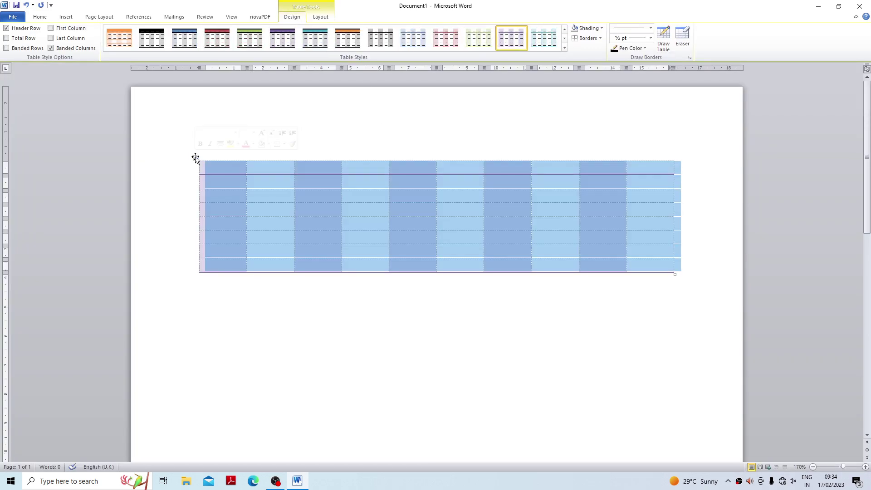
left_click(599, 38)
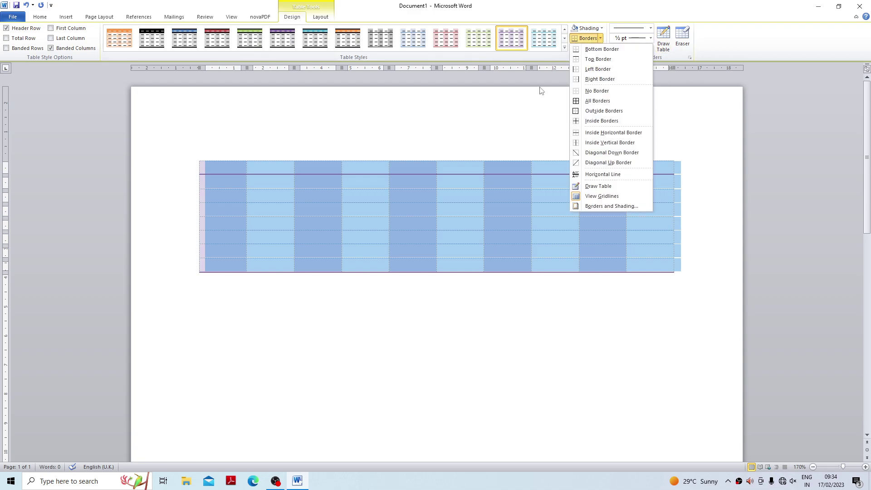
left_click(600, 100)
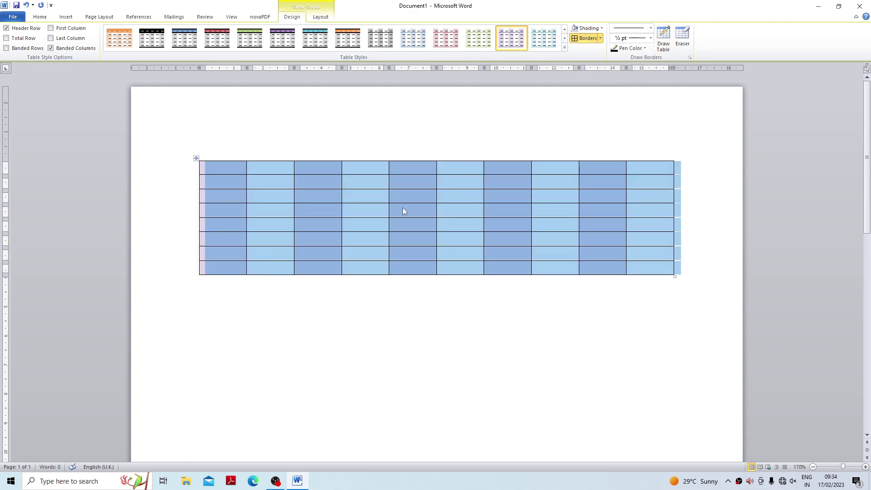
left_click(423, 198)
Step: Try a Diagonal Down Border on the cell in the third row, fifth column, and undo it
left_click(600, 38)
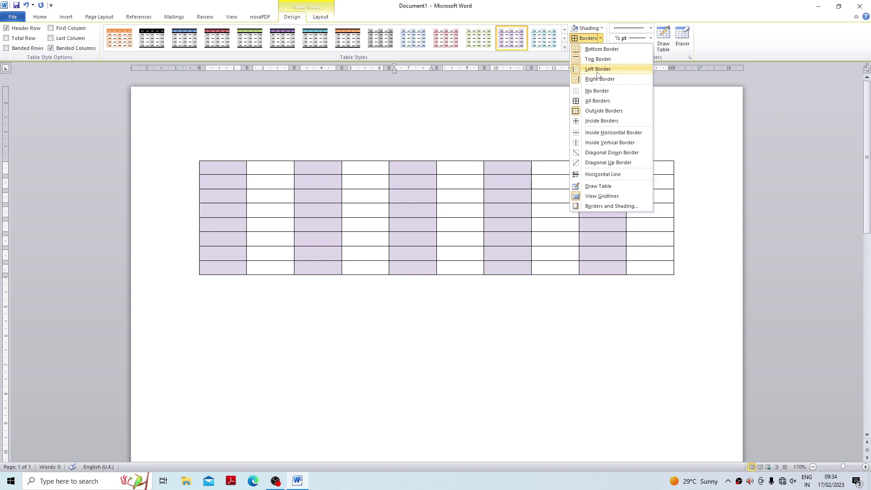
left_click(36, 17)
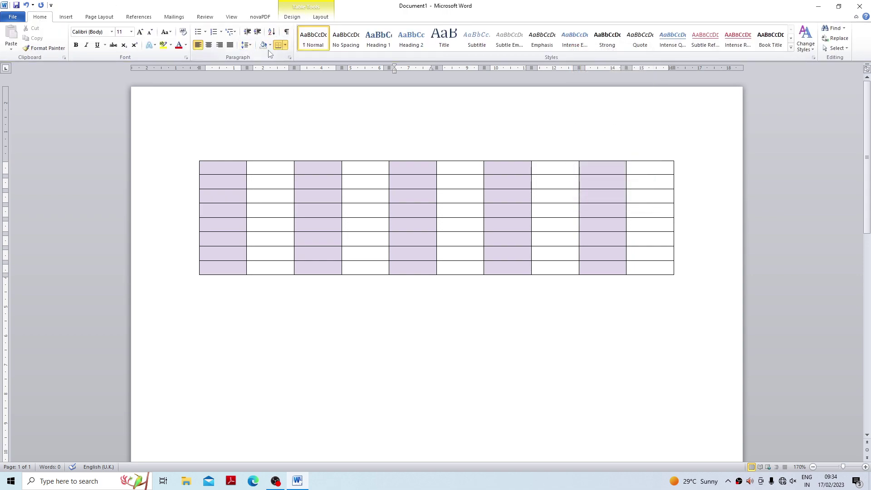
left_click(284, 45)
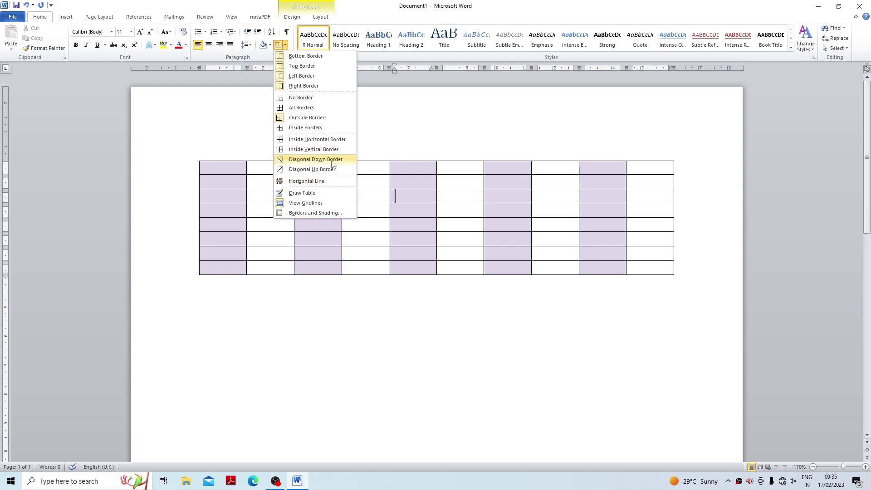
left_click(317, 160)
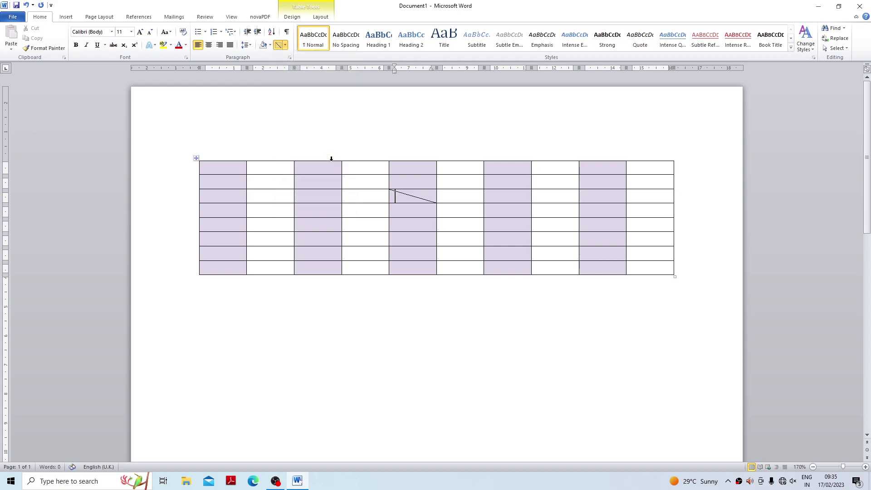
left_click(422, 208)
left_click(26, 5)
Step: Use Draw Table to draw a separate table about 5 cm wide below the main one, divided into two cells by a vertical line
left_click(291, 18)
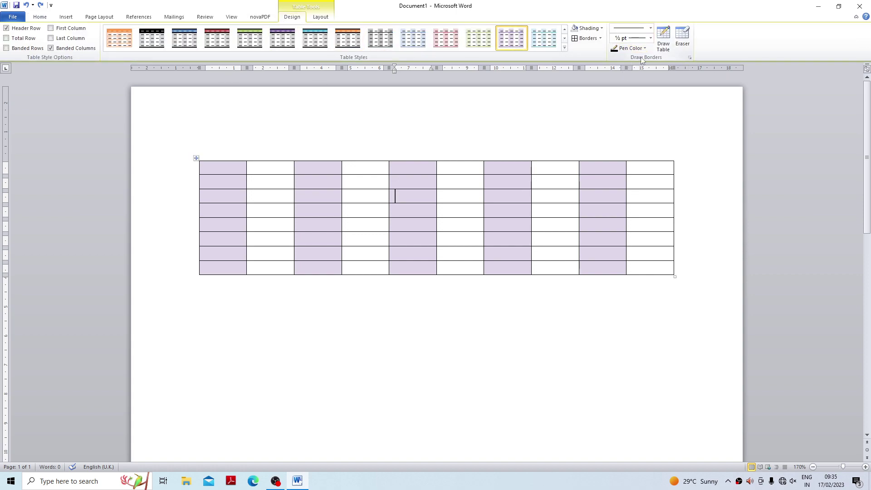
left_click(662, 38)
mouse_move(233, 301)
left_mouse_down()
mouse_move(369, 318)
mouse_move(375, 329)
left_mouse_up()
left_click_drag(300, 300, 299, 328)
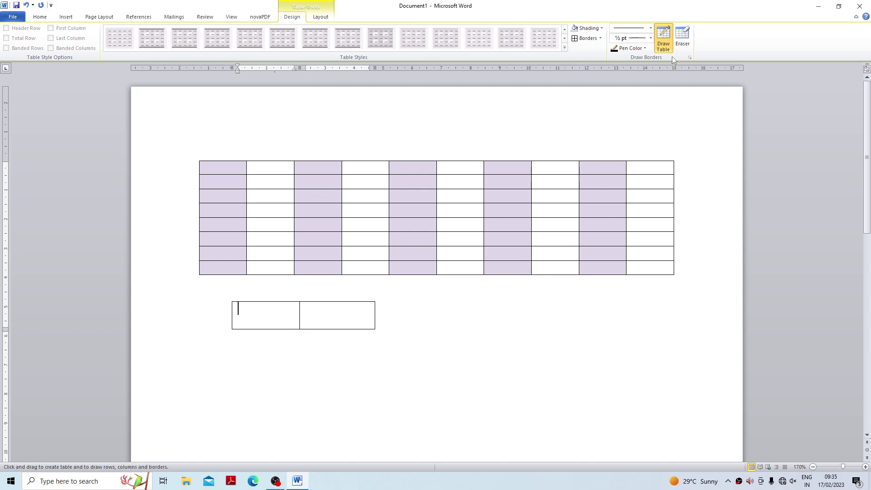
left_click(663, 44)
left_click(368, 204)
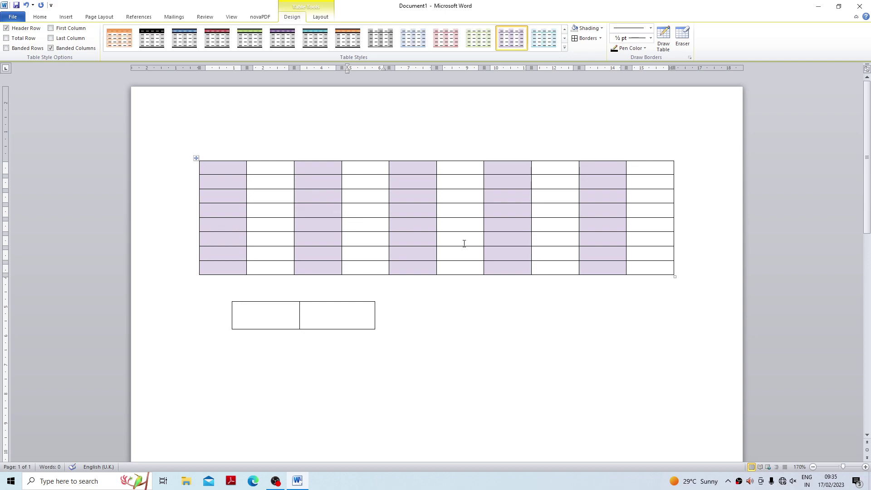
left_click(651, 28)
left_click(338, 256)
left_click(600, 38)
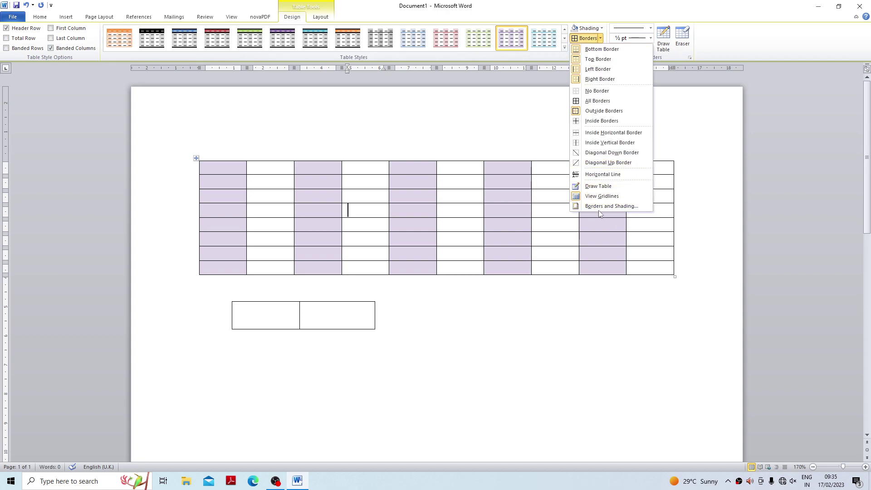
left_click(459, 203)
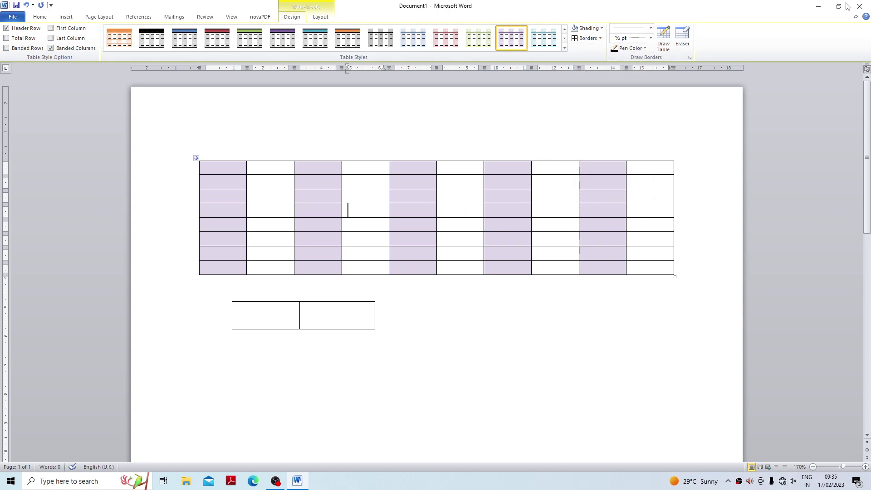
Step: Set the table border pen to the diagonal-striped 3 pt line style in standard red, and leave table drawing mode
left_click(650, 28)
left_click_drag(653, 167, 655, 204)
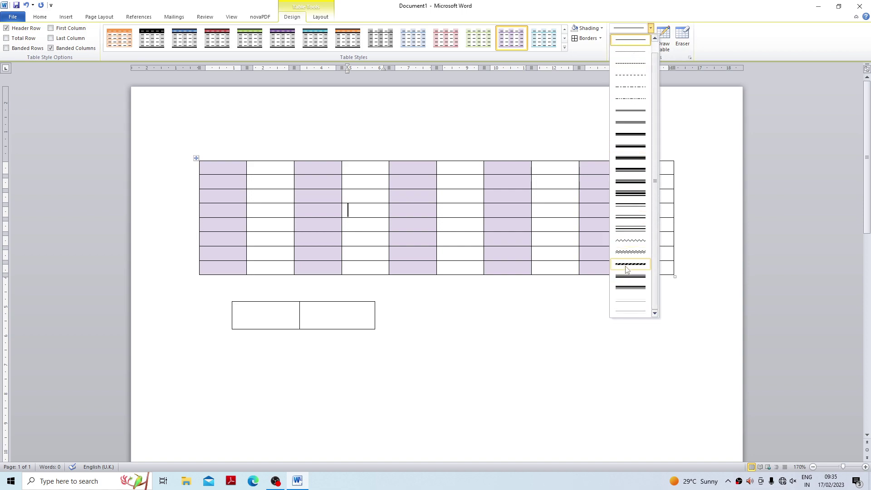
left_click(625, 267)
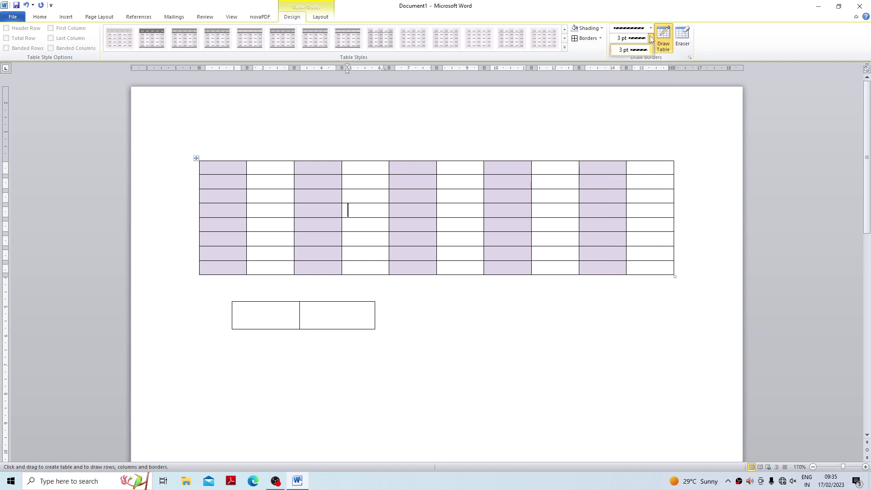
left_click(636, 48)
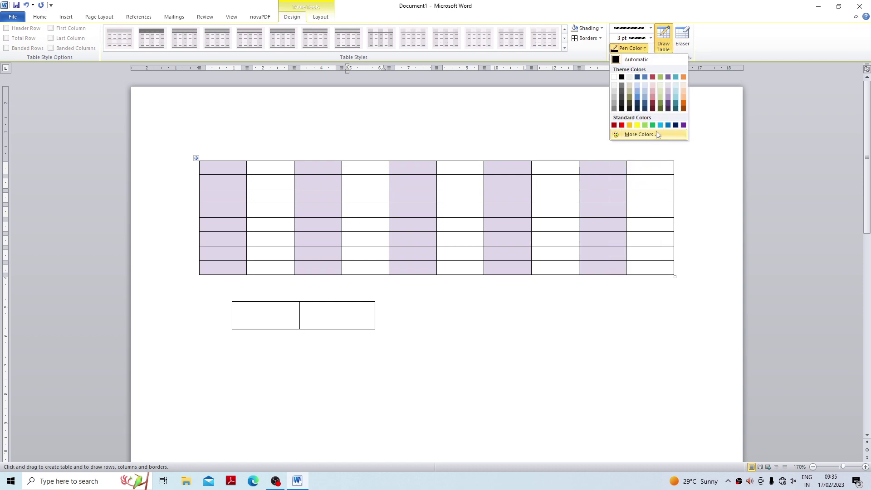
left_click(622, 125)
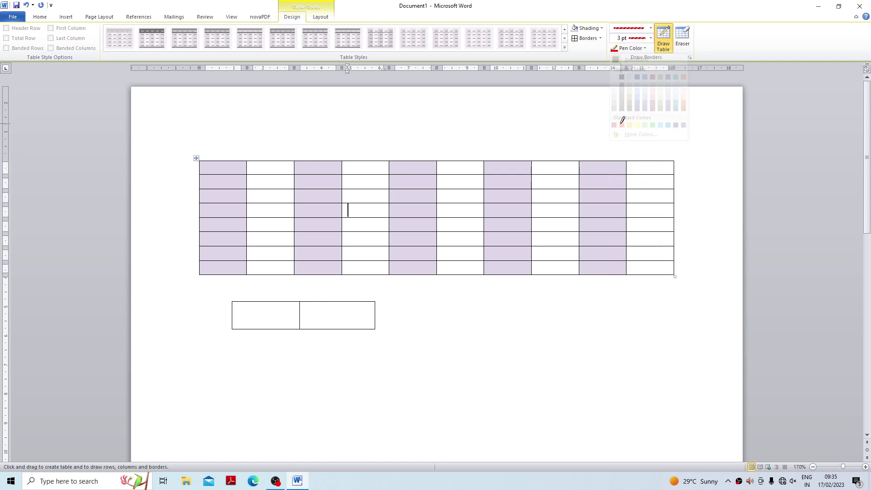
left_click(663, 40)
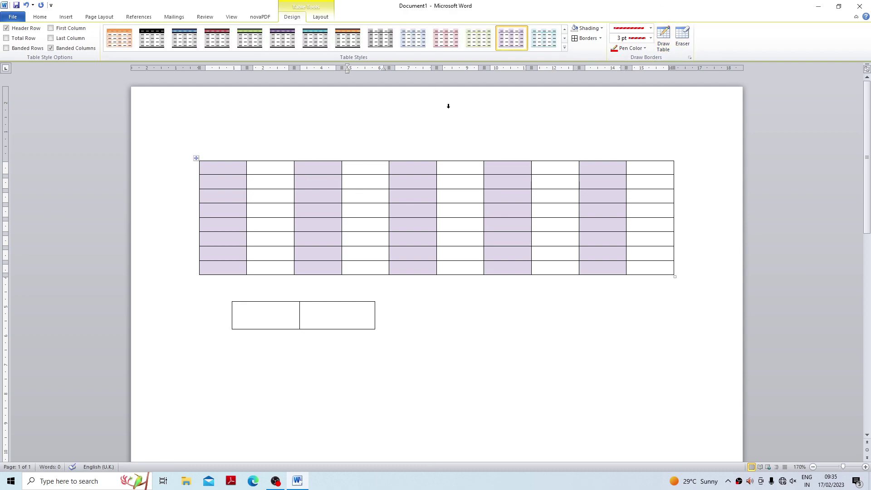
Step: Apply All Borders to the whole main table with the red striped 3 pt pen
left_click(600, 38)
left_click(427, 200)
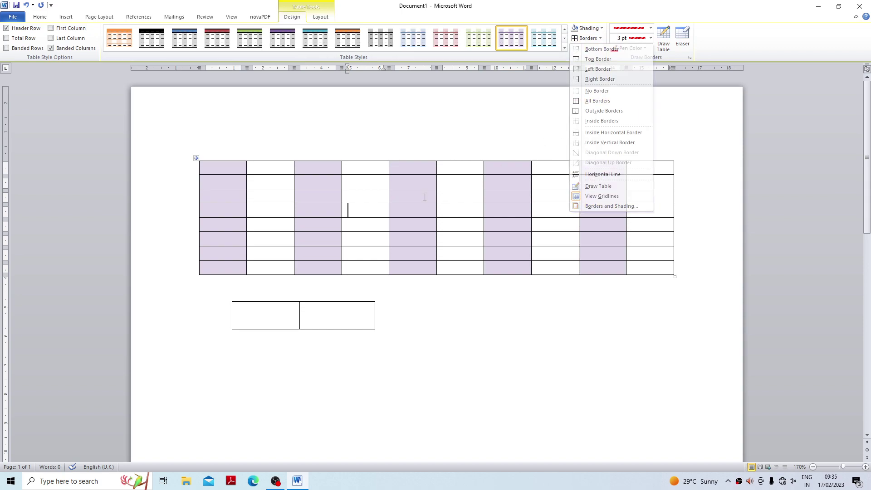
left_click(409, 182)
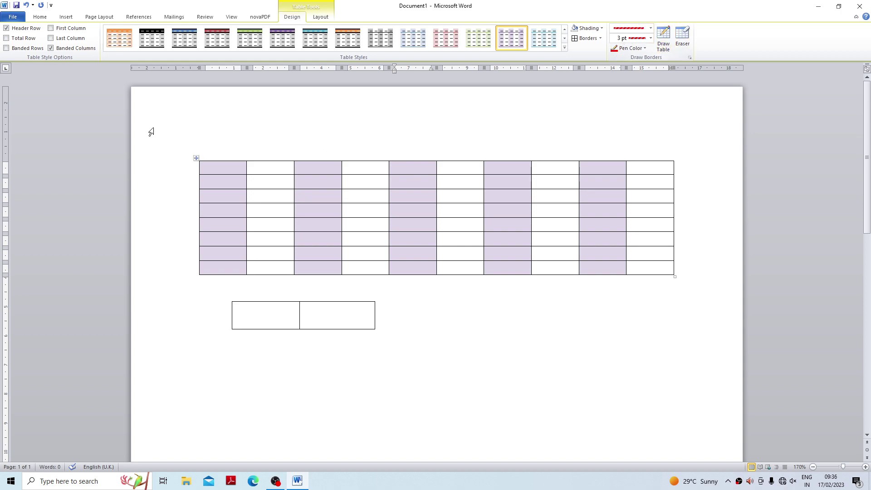
left_click(196, 158)
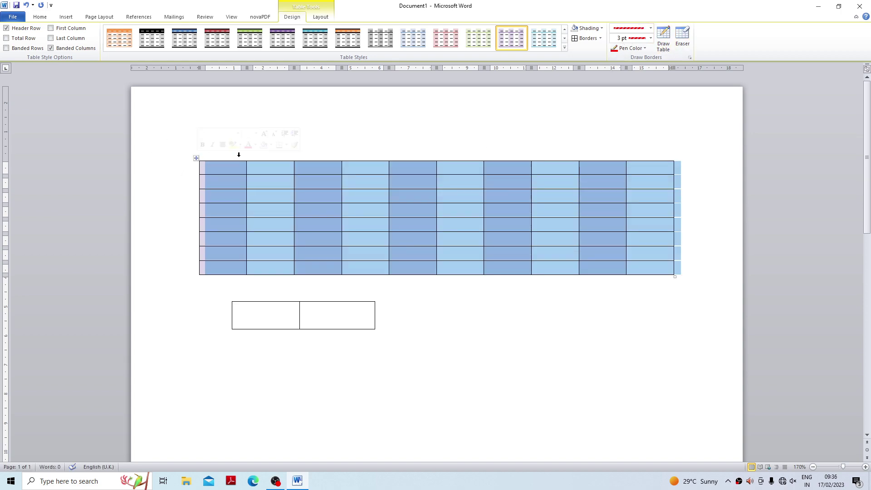
left_click(600, 39)
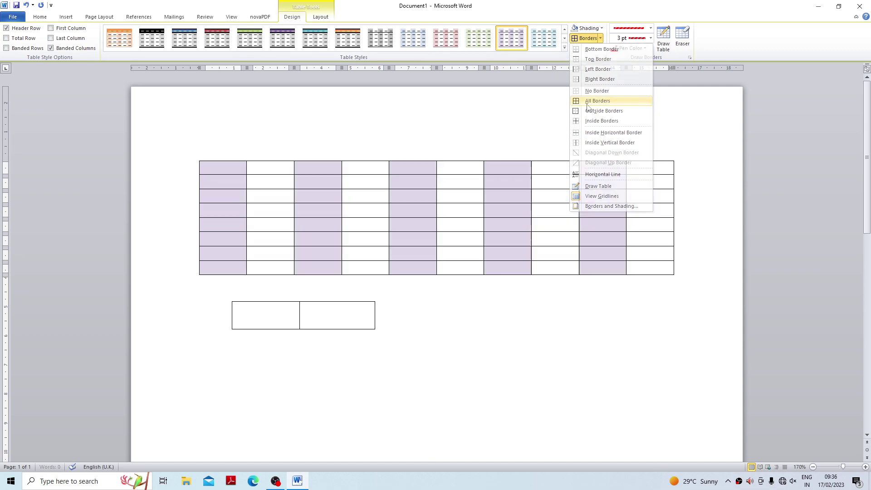
left_click(597, 101)
left_click(454, 172)
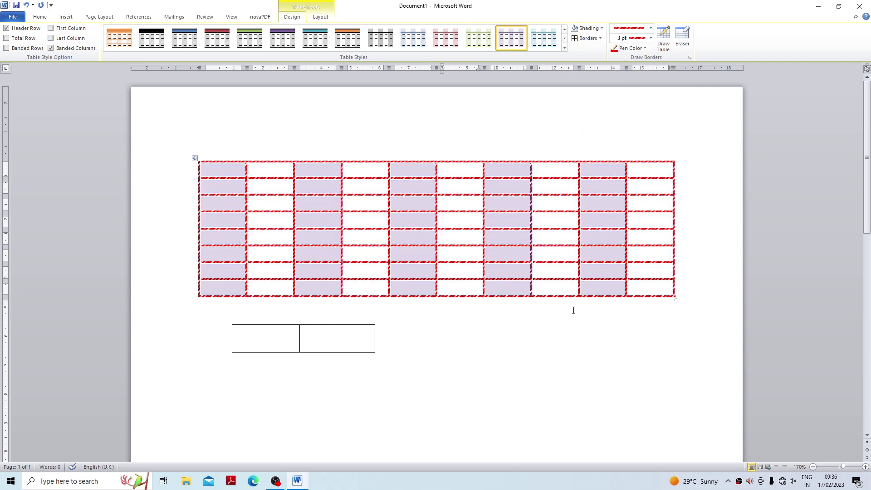
Step: Draw two single-cell tables about 5.3 cm and 4.5 cm wide with the red striped pen below the main table
left_click(663, 37)
mouse_move(295, 353)
left_mouse_down()
mouse_move(379, 393)
mouse_move(450, 392)
left_mouse_up()
left_click_drag(606, 380, 607, 382)
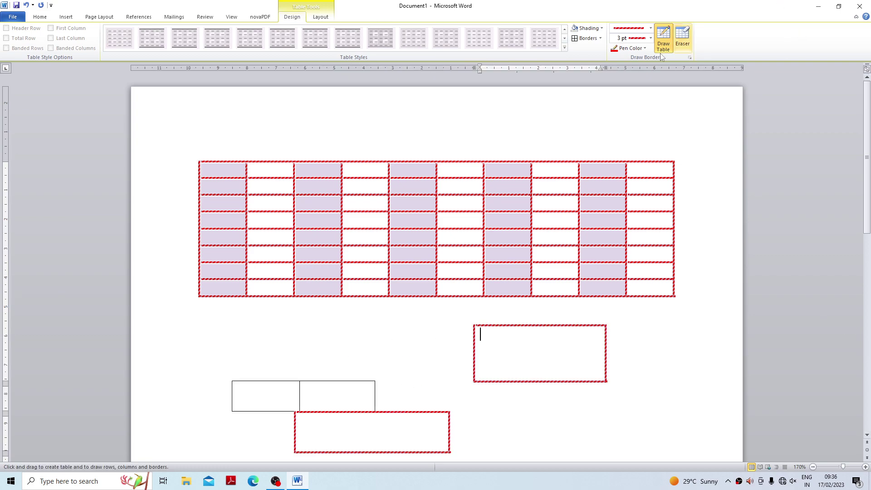
left_click(660, 38)
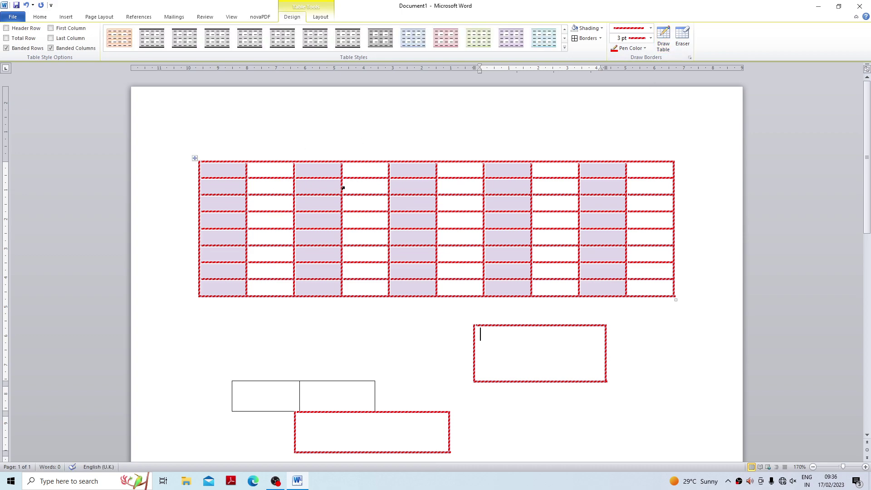
Step: Set the border pen to the single ½ pt line style and reapply All Borders to the whole main table
left_click(650, 28)
left_click(630, 51)
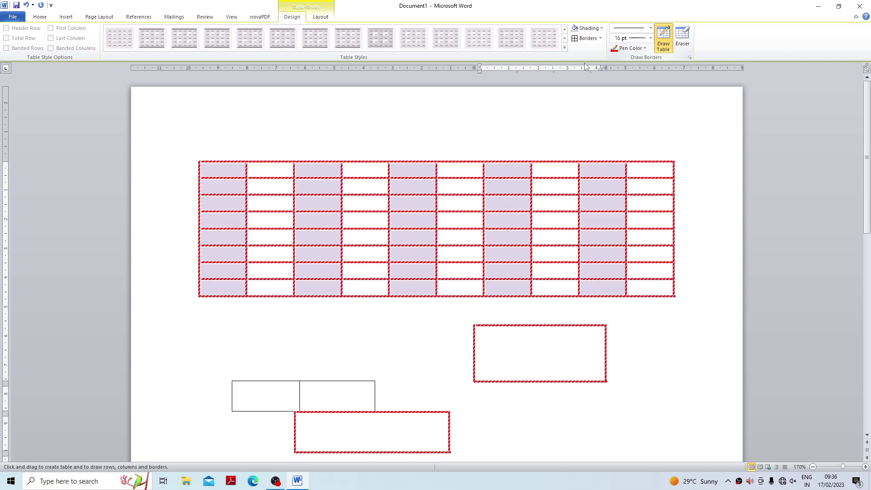
left_click(658, 46)
left_click(195, 158)
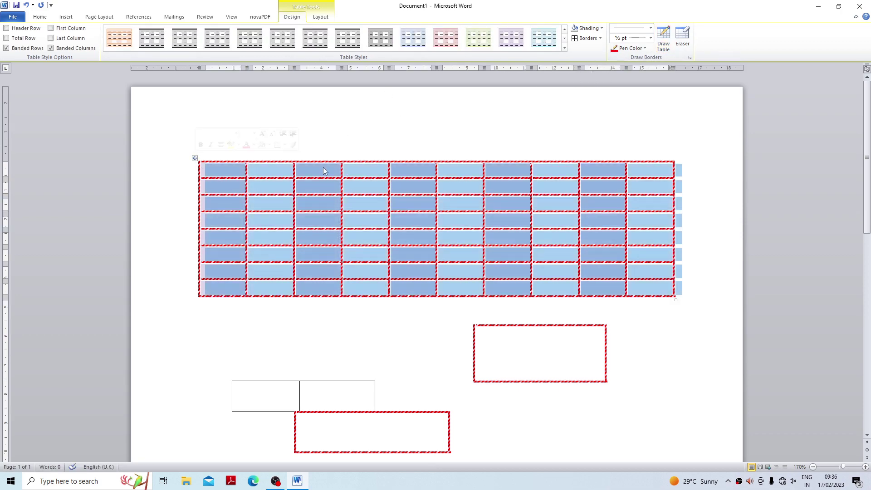
left_click(586, 39)
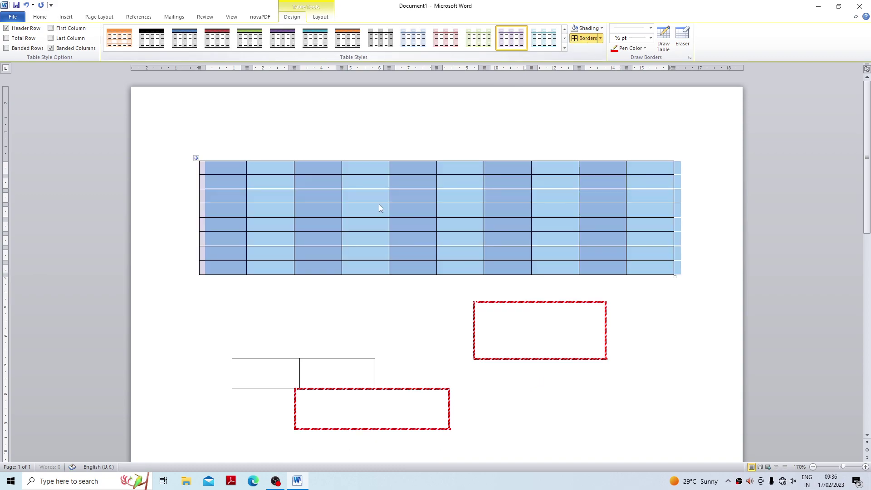
left_click(380, 181)
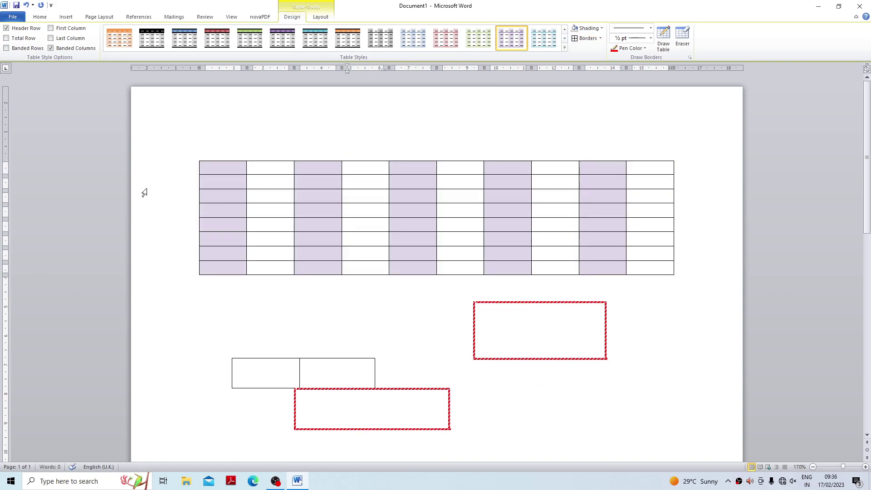
left_click(600, 38)
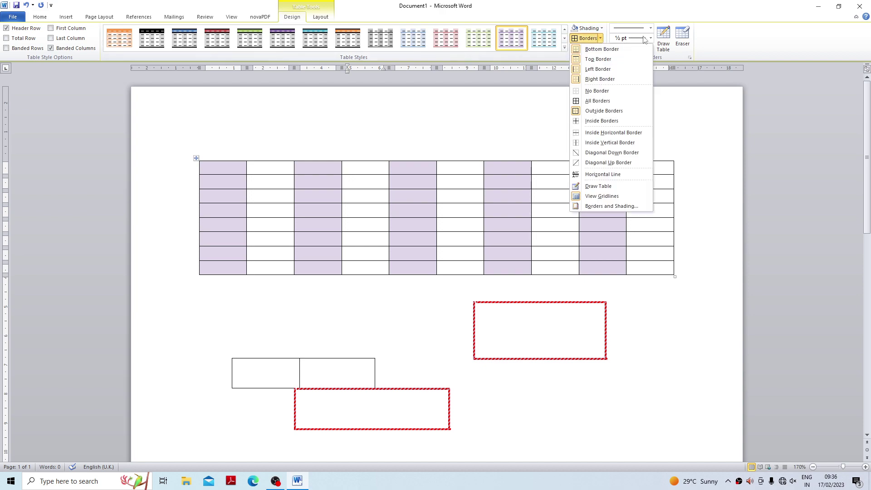
left_click(668, 82)
Step: Remove the three hand-drawn tables below the main table with the Eraser, and close the page header
left_click(688, 44)
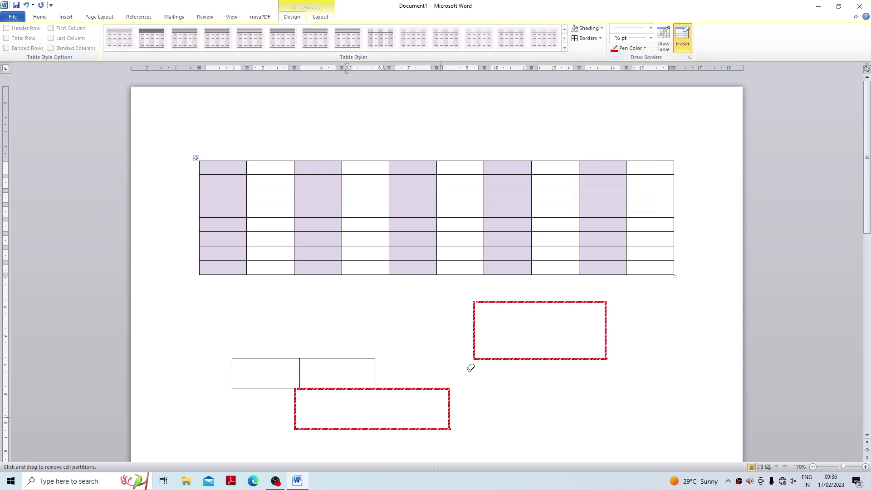
left_click(475, 337)
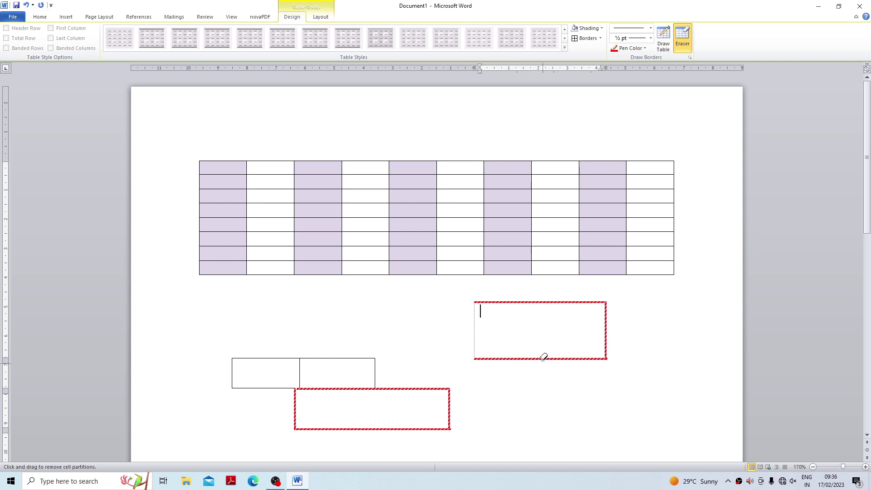
left_click(606, 336)
mouse_move(464, 300)
left_mouse_down()
mouse_move(605, 356)
mouse_move(624, 380)
left_mouse_up()
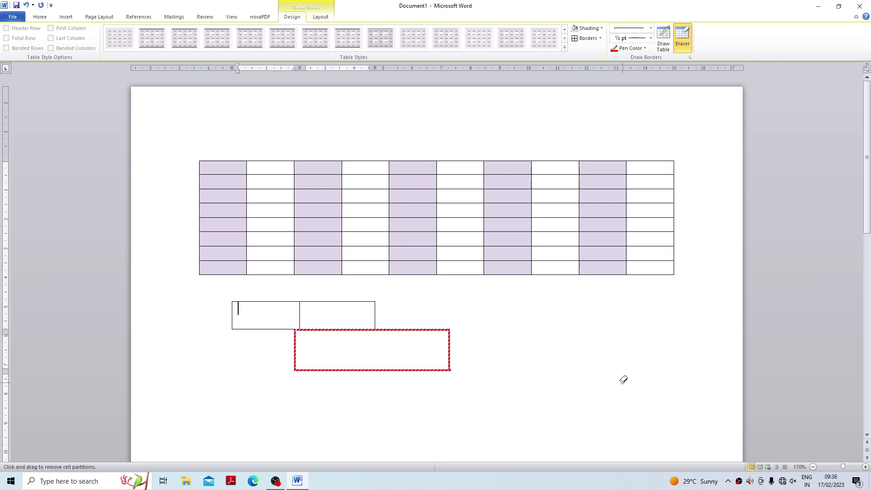
left_click(299, 313)
left_click_drag(208, 296, 511, 402)
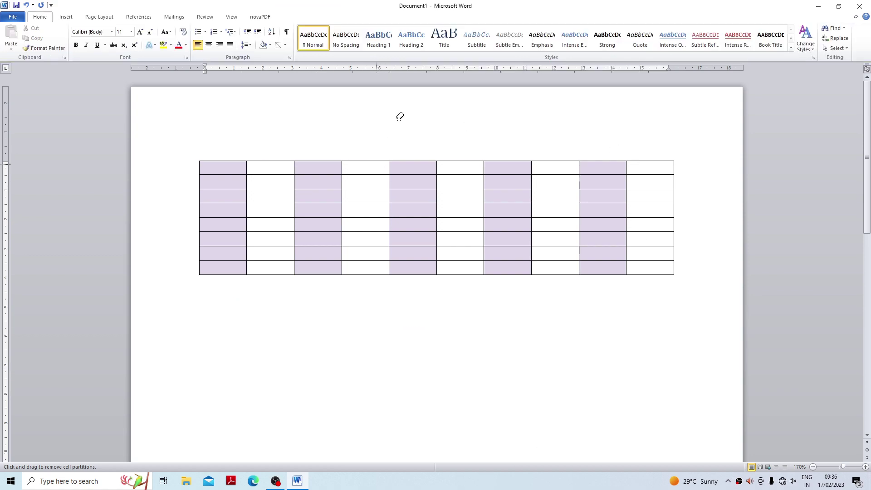
double_click(412, 117)
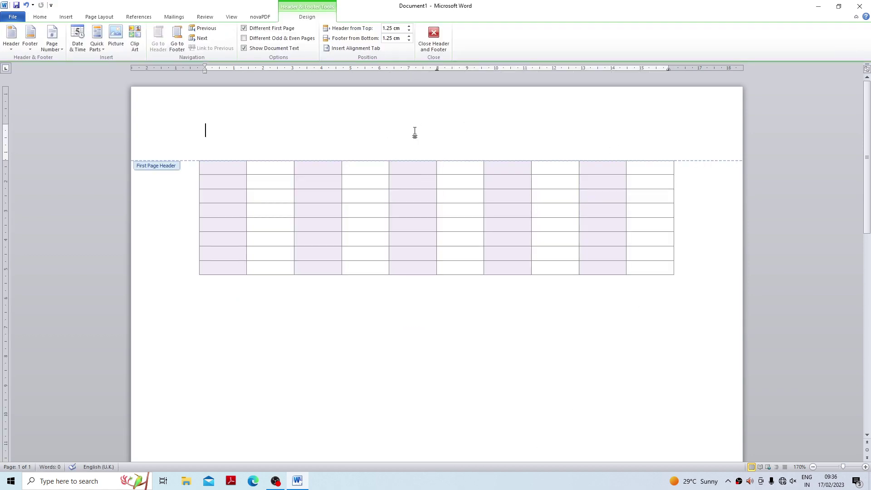
left_click(434, 36)
Step: Place the cursor in the first row's fourth cell and show the table layout options
left_click(352, 168)
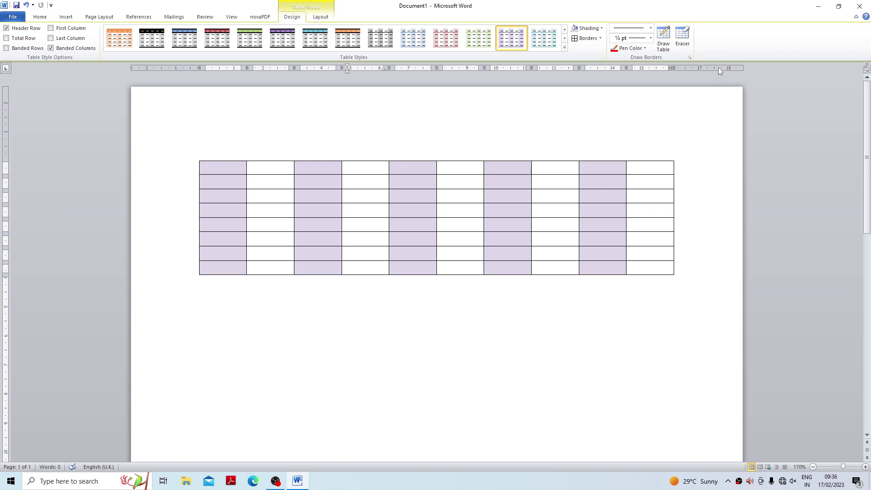
left_click(323, 18)
left_click(299, 19)
left_click(320, 17)
left_click(293, 18)
left_click(317, 17)
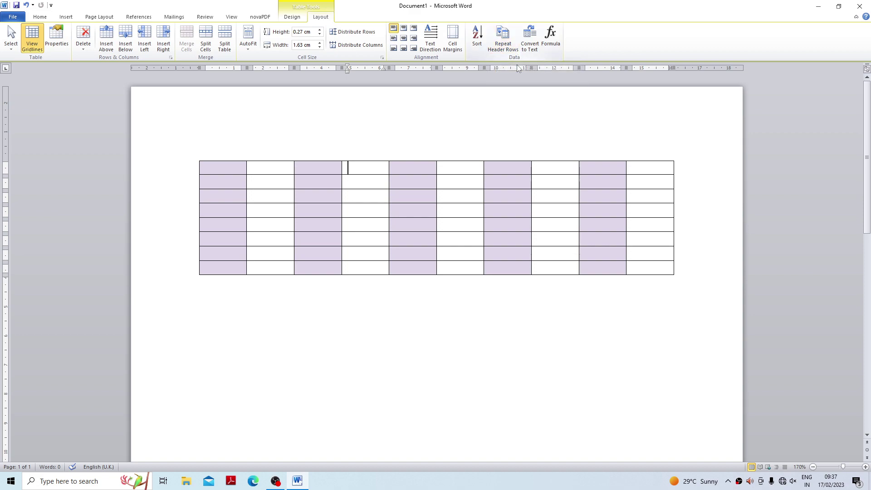
Step: Close the document without saving it and switch to OBS
left_click(859, 6)
left_click(435, 258)
left_click(275, 479)
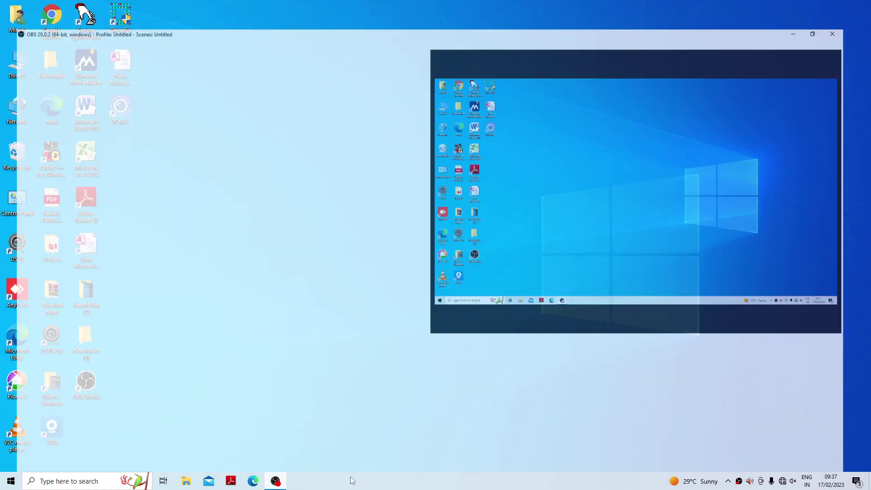